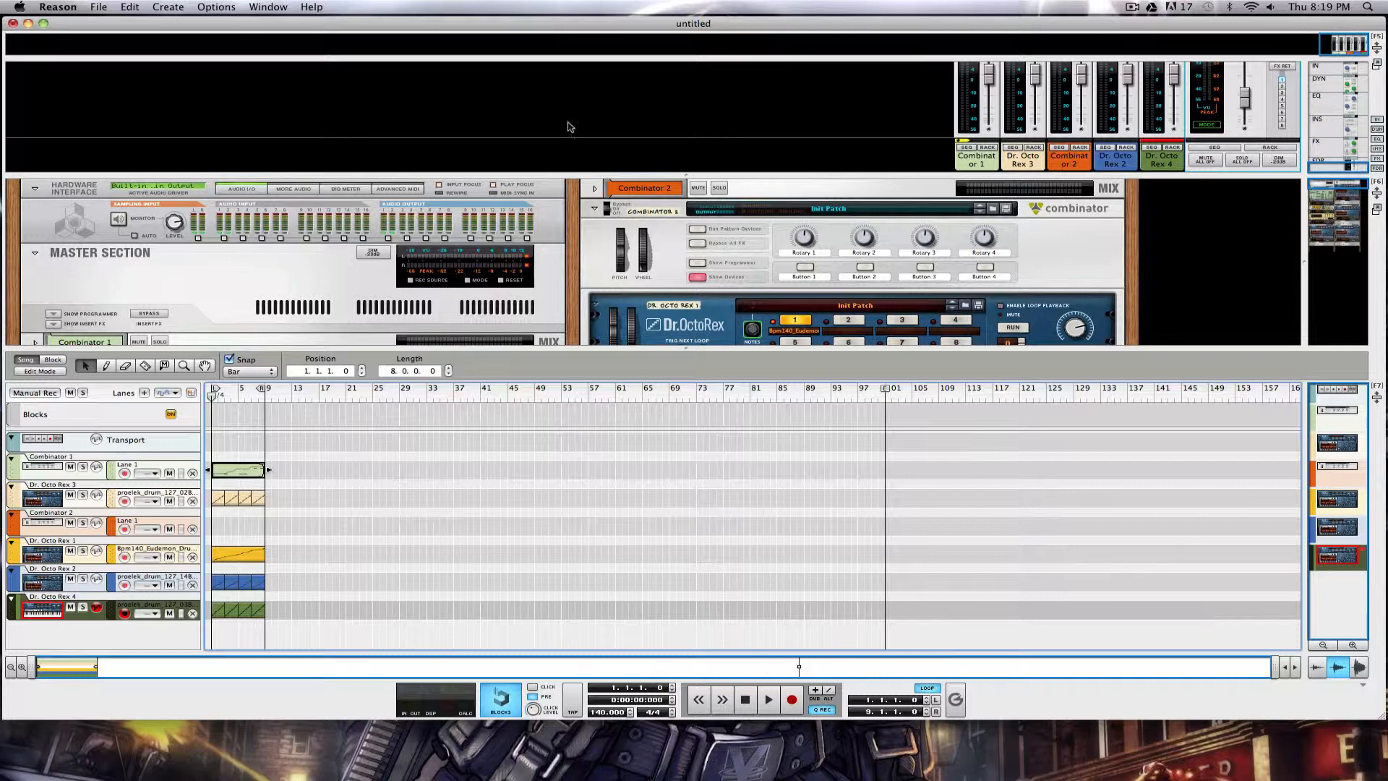
Enlarge the rack view and examine the devices in the song's Combinators and Dr. Octo Rex loop players.
{"action": "left_click_drag", "start_coordinate": [475, 174], "coordinate": [433, 85]}
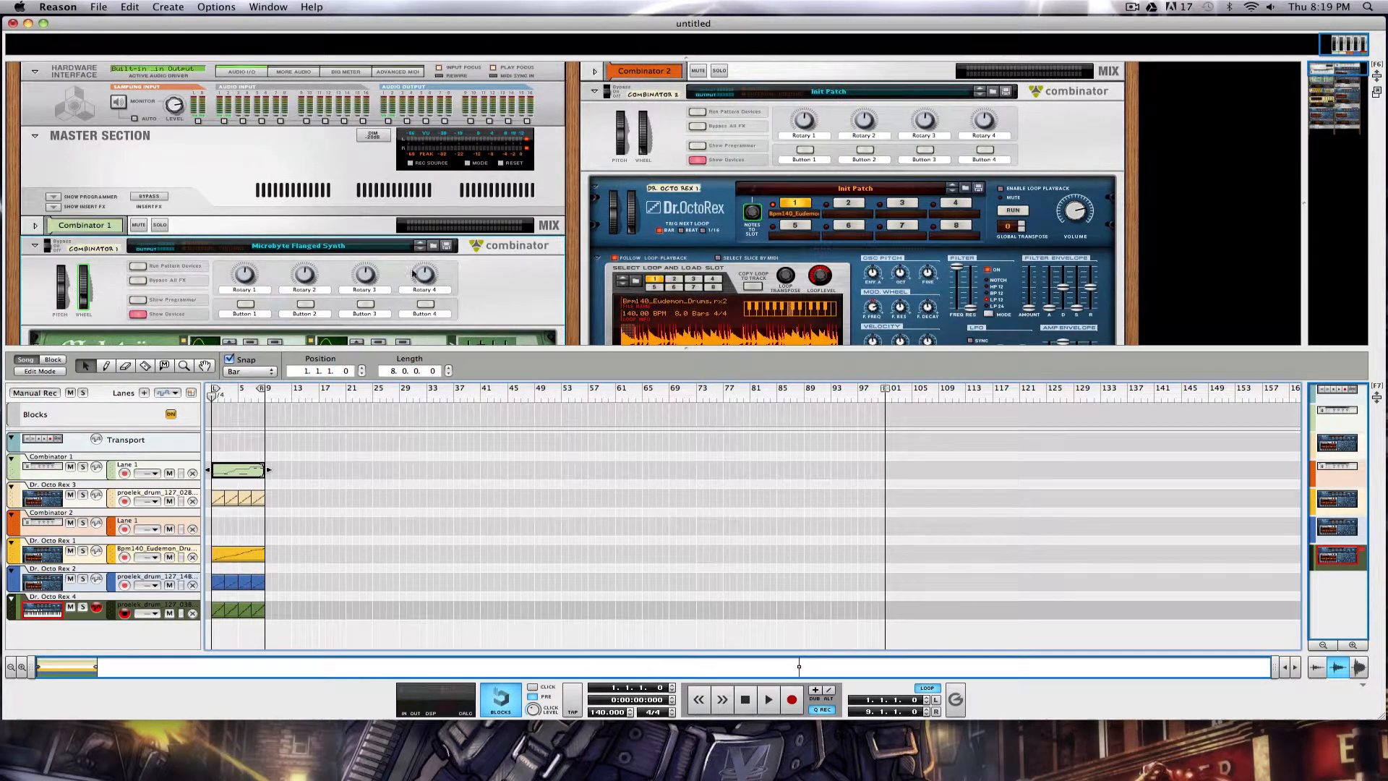
{"action": "scroll", "coordinate": [413, 276], "scroll_direction": "down", "scroll_amount": 6}
{"action": "scroll", "coordinate": [523, 269], "scroll_direction": "down", "scroll_amount": 6}
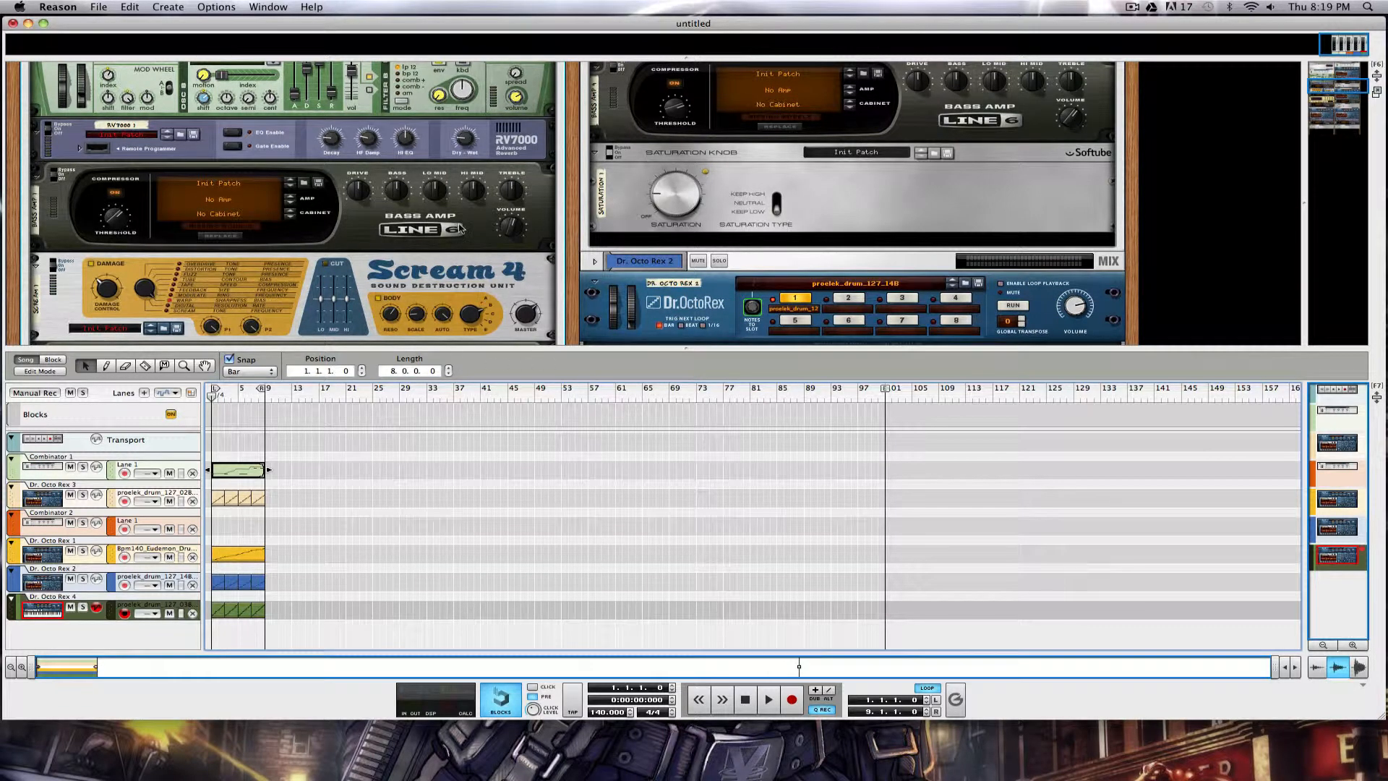
{"action": "scroll", "coordinate": [459, 228], "scroll_direction": "down", "scroll_amount": 2}
{"action": "scroll", "coordinate": [412, 255], "scroll_direction": "down", "scroll_amount": 6}
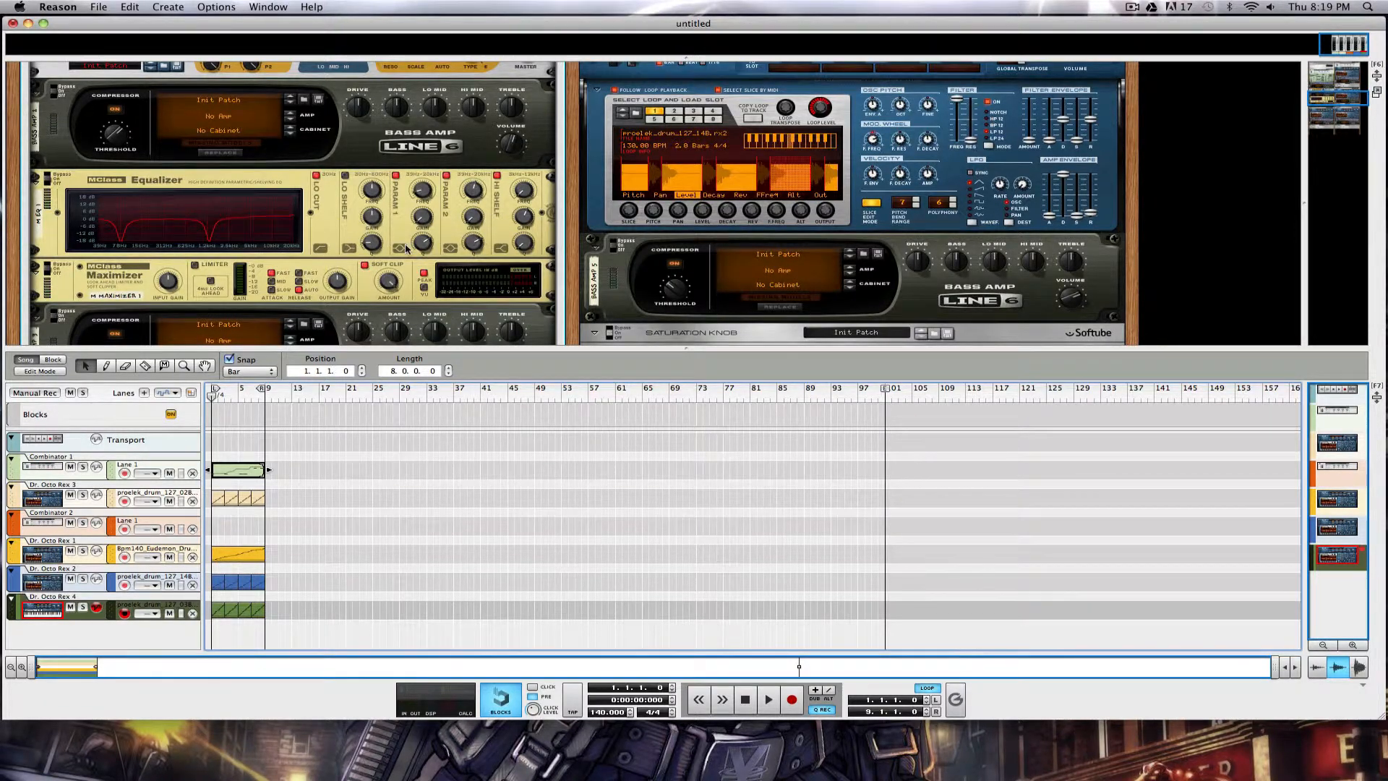
{"action": "scroll", "coordinate": [406, 249], "scroll_direction": "down", "scroll_amount": 3}
{"action": "scroll", "coordinate": [406, 250], "scroll_direction": "up", "scroll_amount": 10}
{"action": "scroll", "coordinate": [406, 250], "scroll_direction": "up", "scroll_amount": 4}
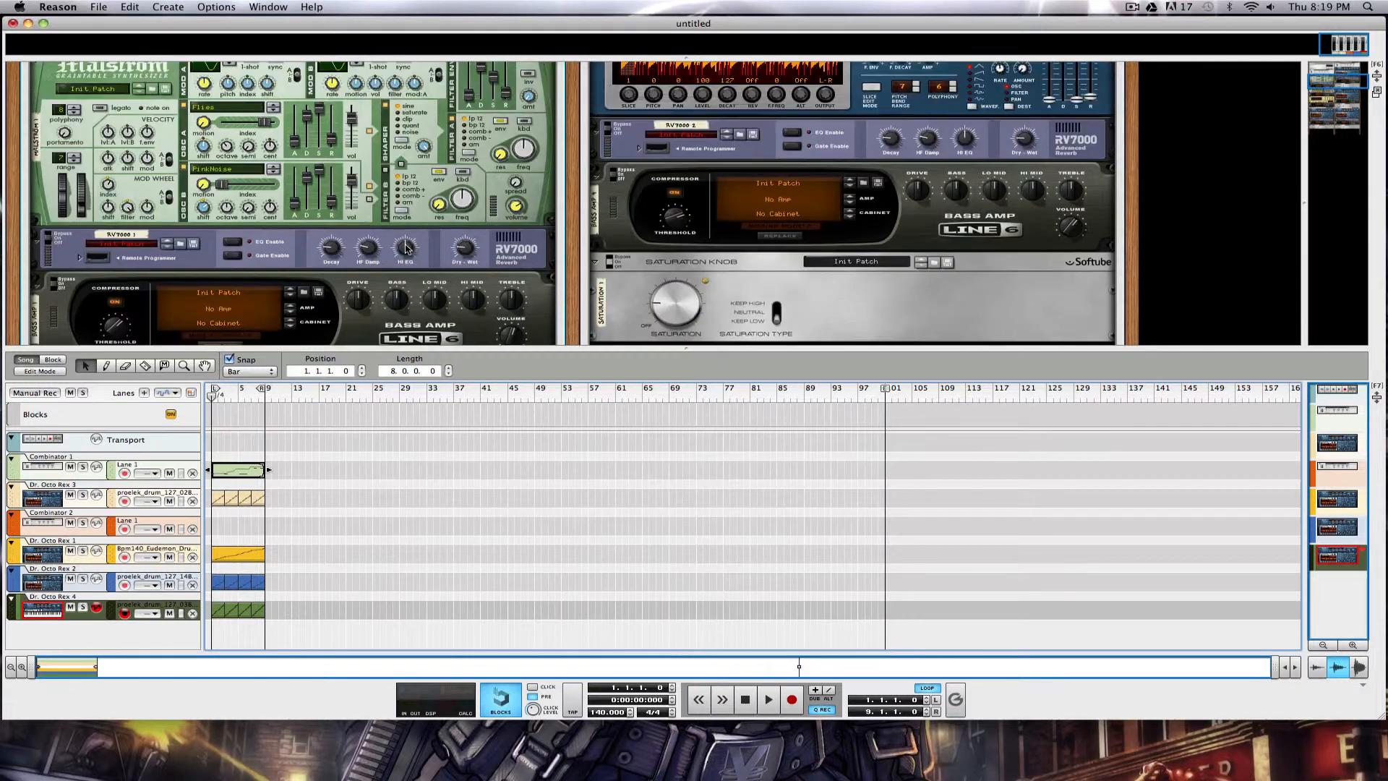
{"action": "scroll", "coordinate": [406, 249], "scroll_direction": "down", "scroll_amount": 2}
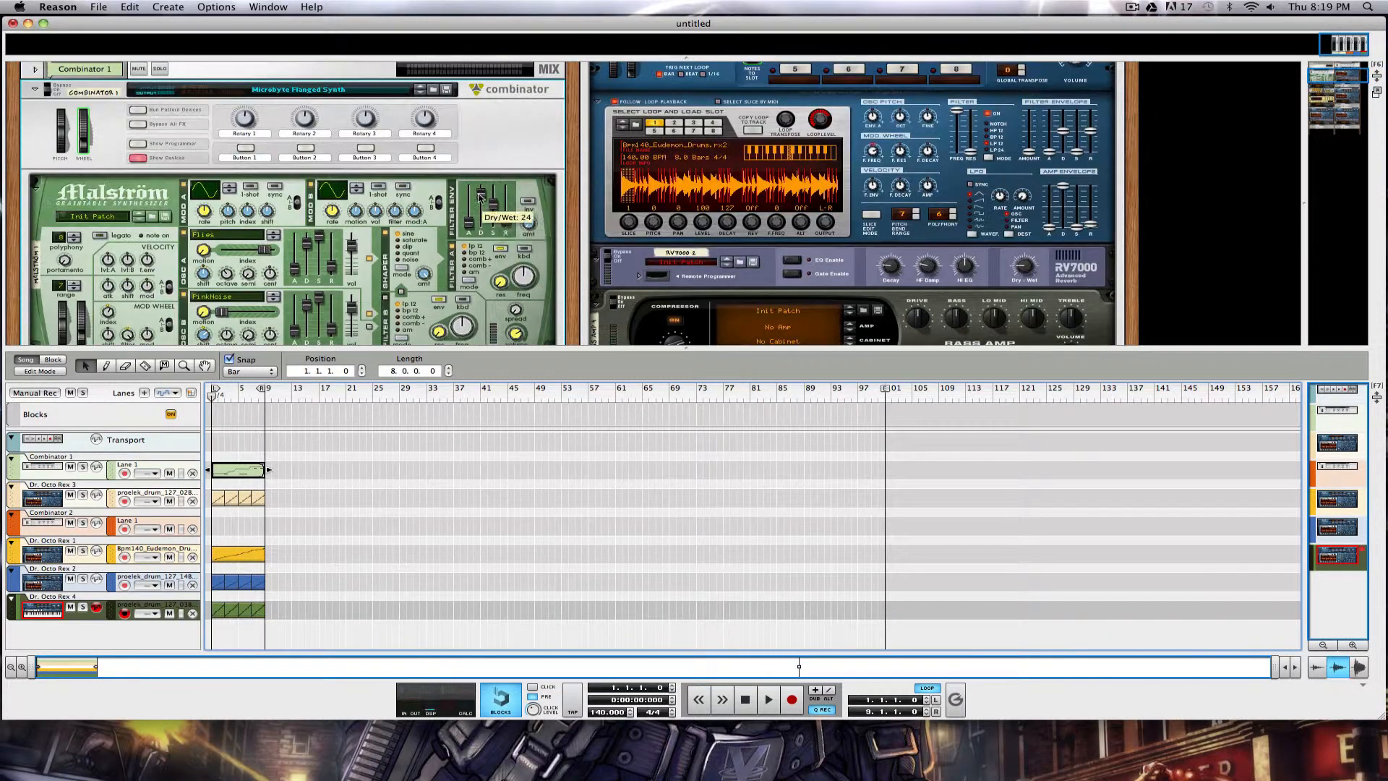
{"action": "scroll", "coordinate": [474, 197], "scroll_direction": "up", "scroll_amount": 5}
Show the main mixer with its channel faders, play the song and raise the master fader.
{"action": "key", "text": "F5"}
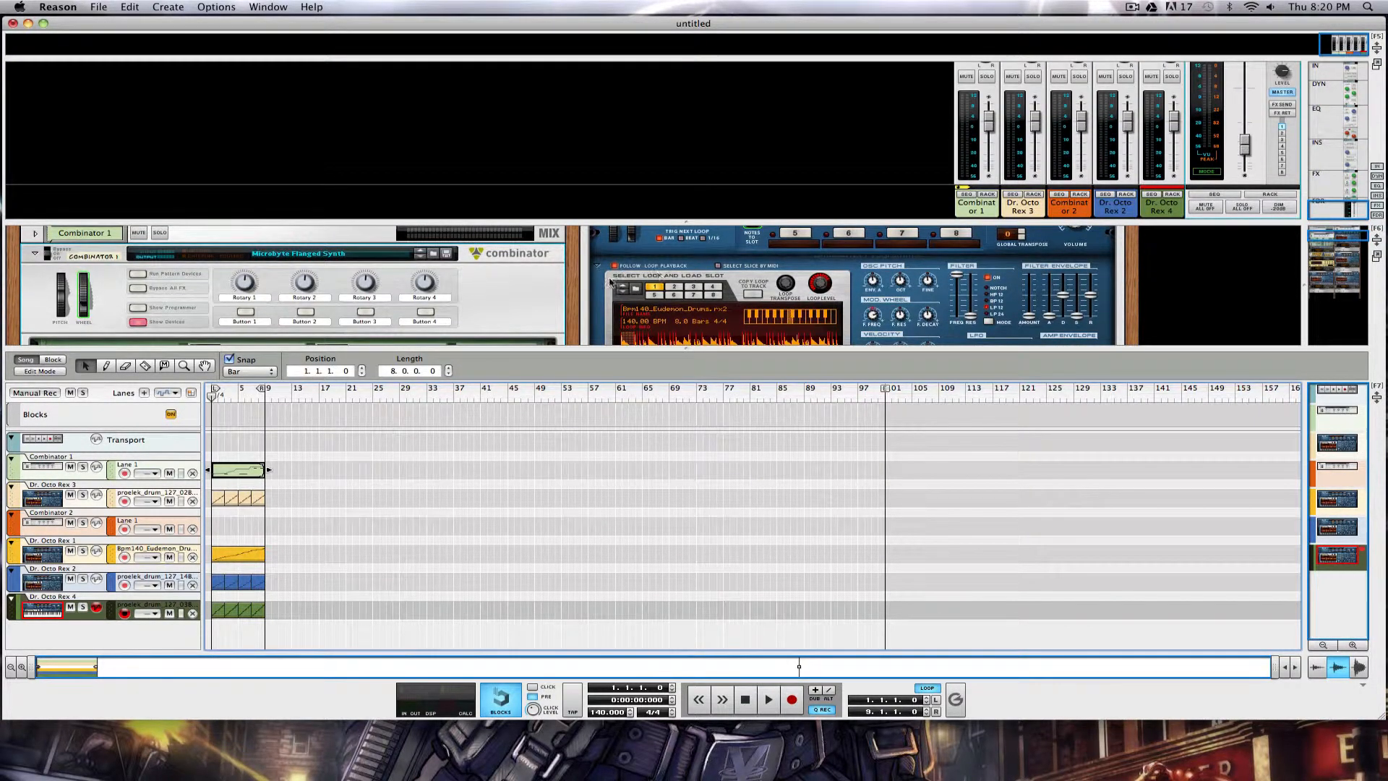
{"action": "left_click_drag", "start_coordinate": [381, 222], "coordinate": [381, 278]}
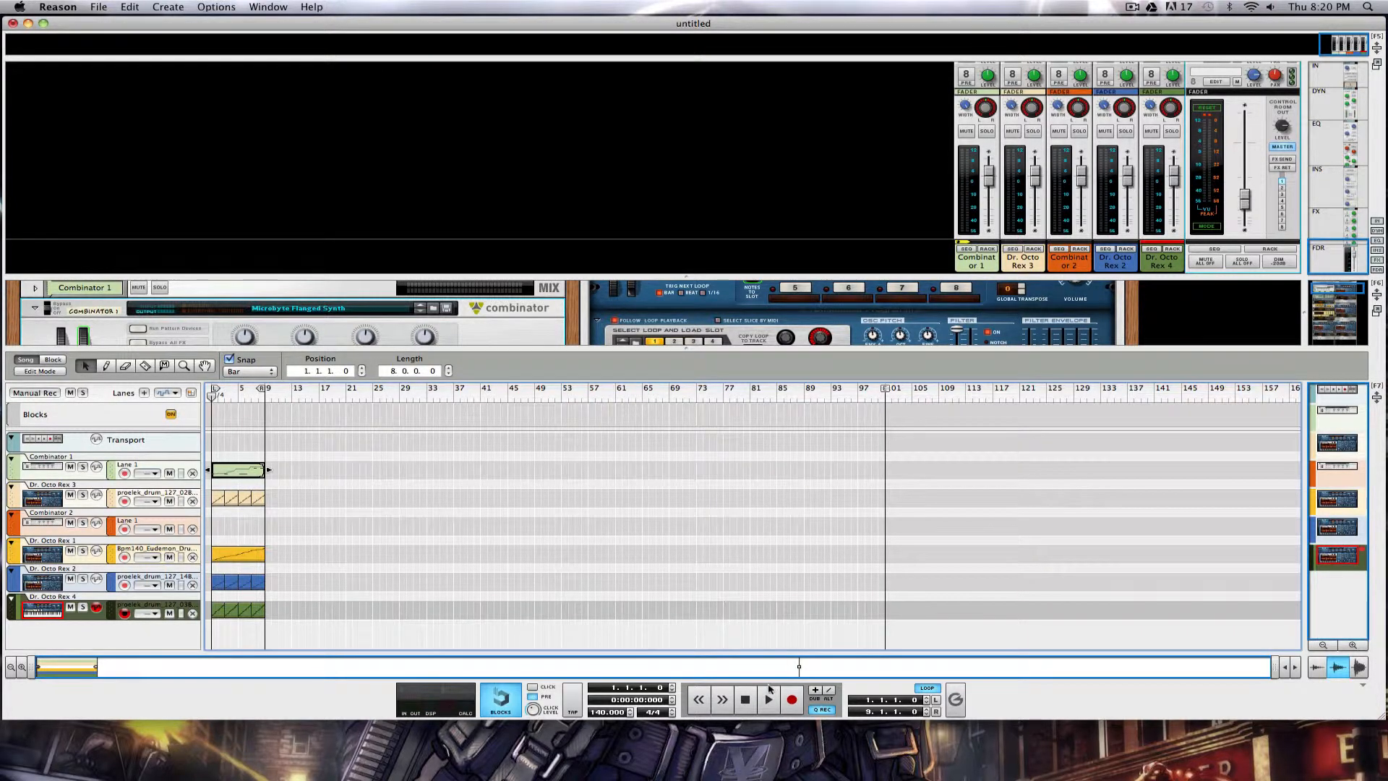
{"action": "left_click", "coordinate": [769, 692]}
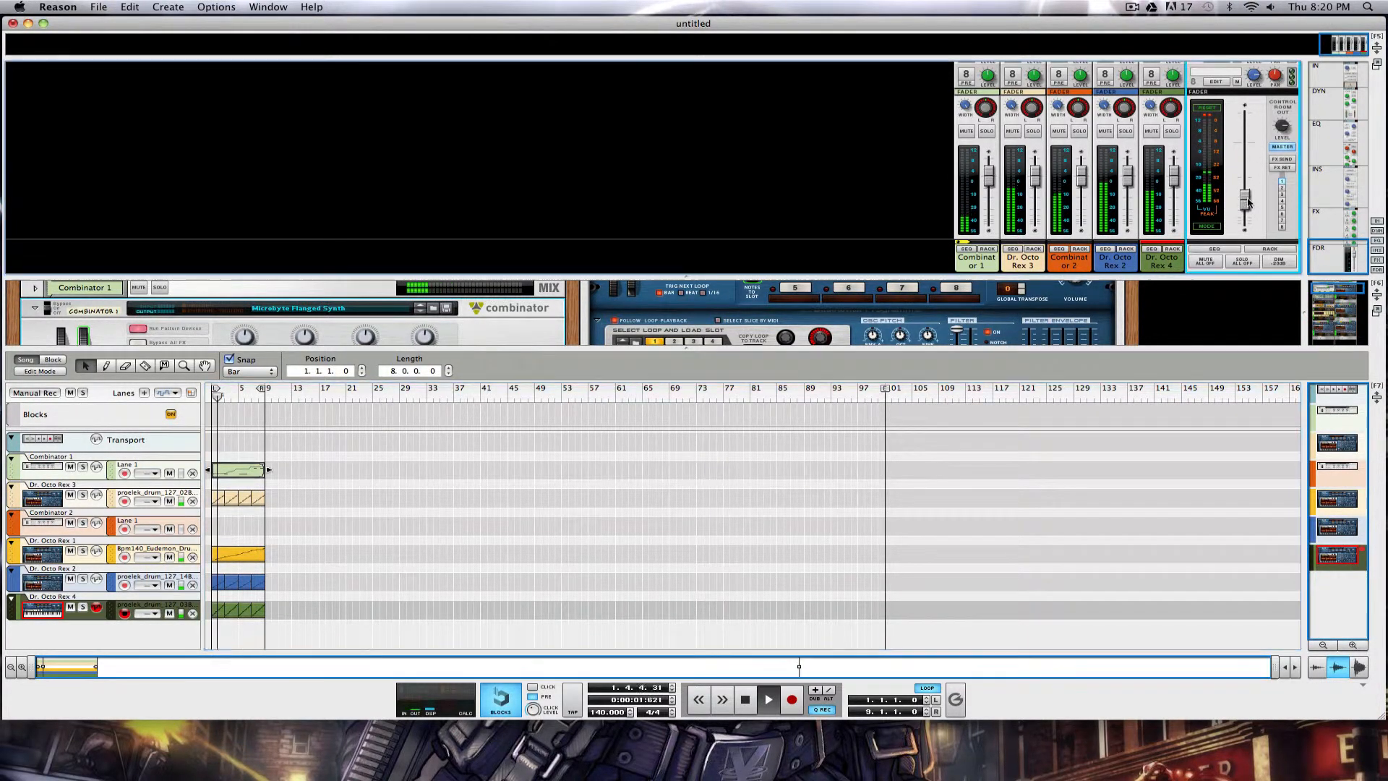
{"action": "left_click_drag", "start_coordinate": [1247, 202], "coordinate": [1252, 165]}
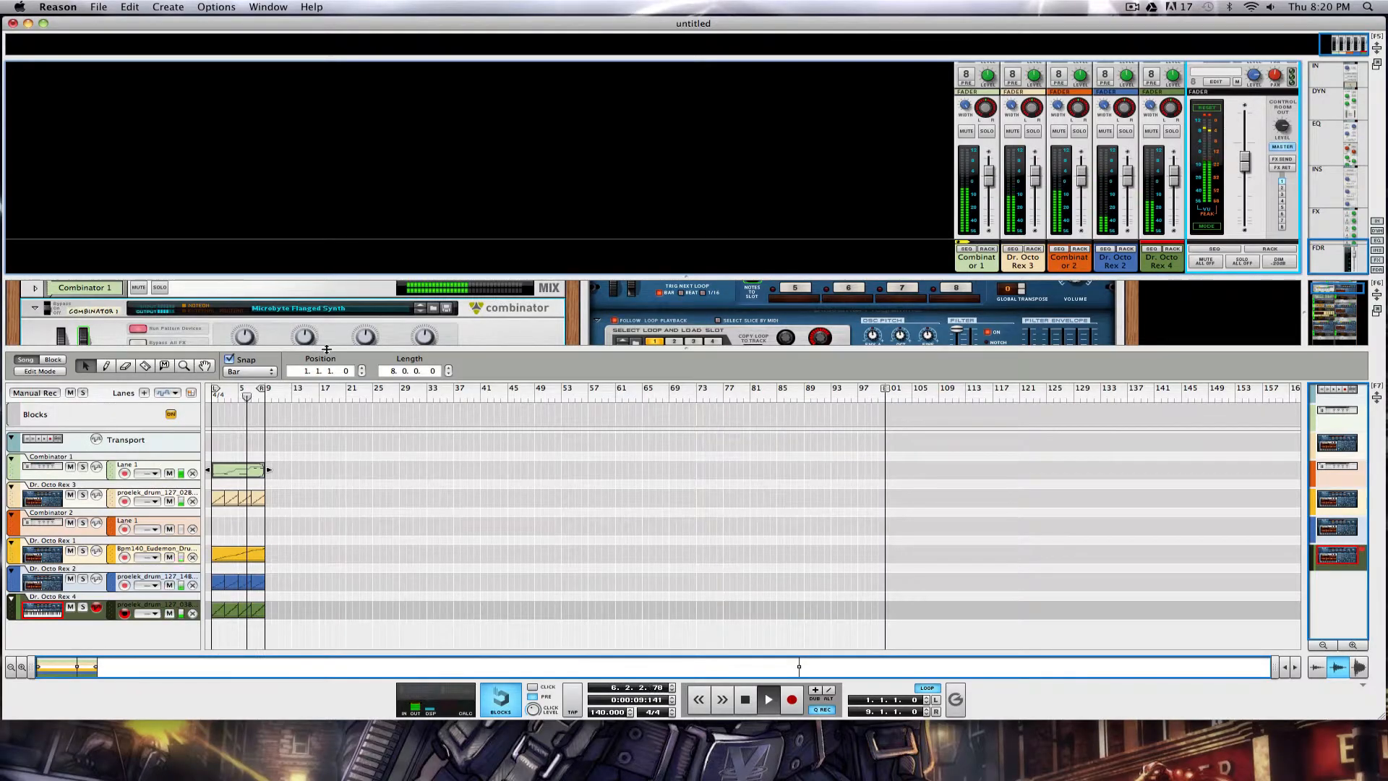
Enlarge the rack area during playback and solo the Combinator 1 channel.
{"action": "left_click_drag", "start_coordinate": [315, 349], "coordinate": [332, 468]}
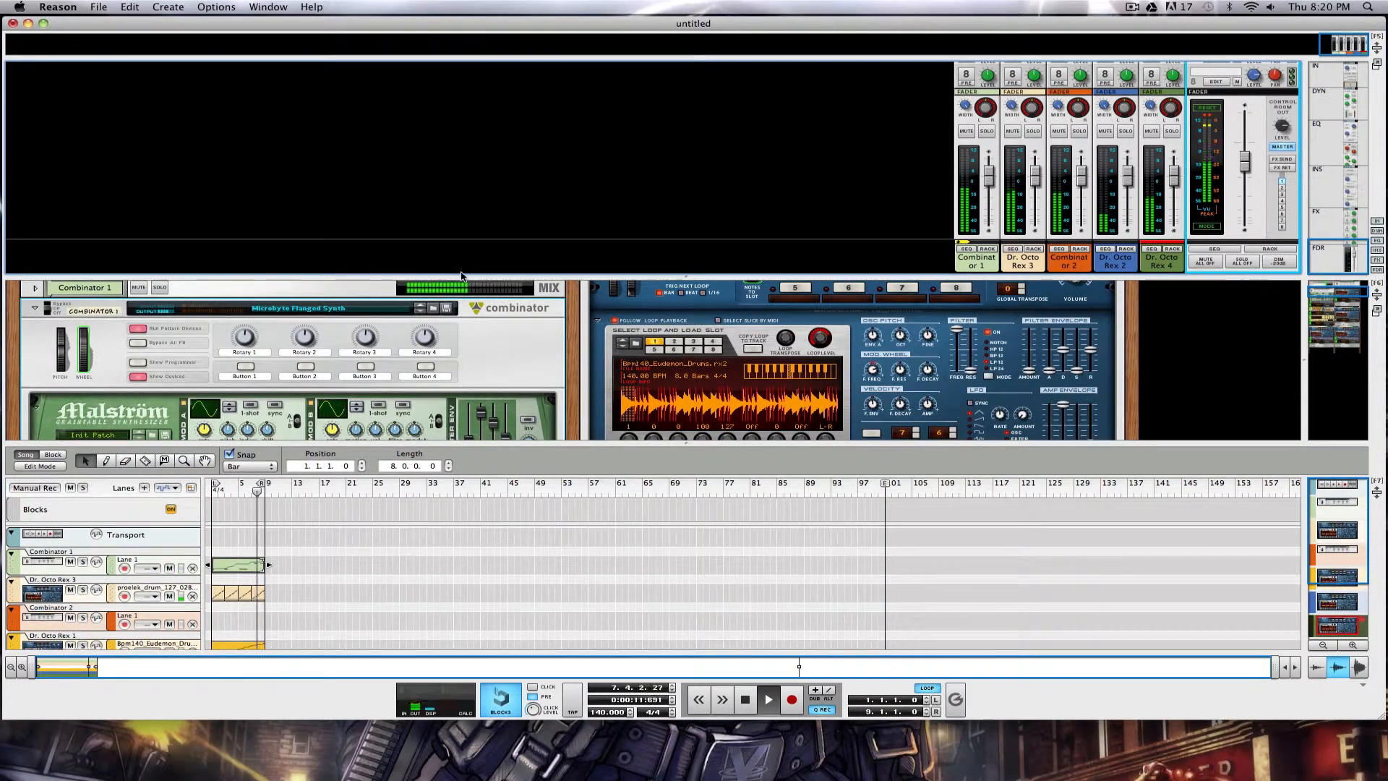
{"action": "left_click_drag", "start_coordinate": [462, 277], "coordinate": [499, 6]}
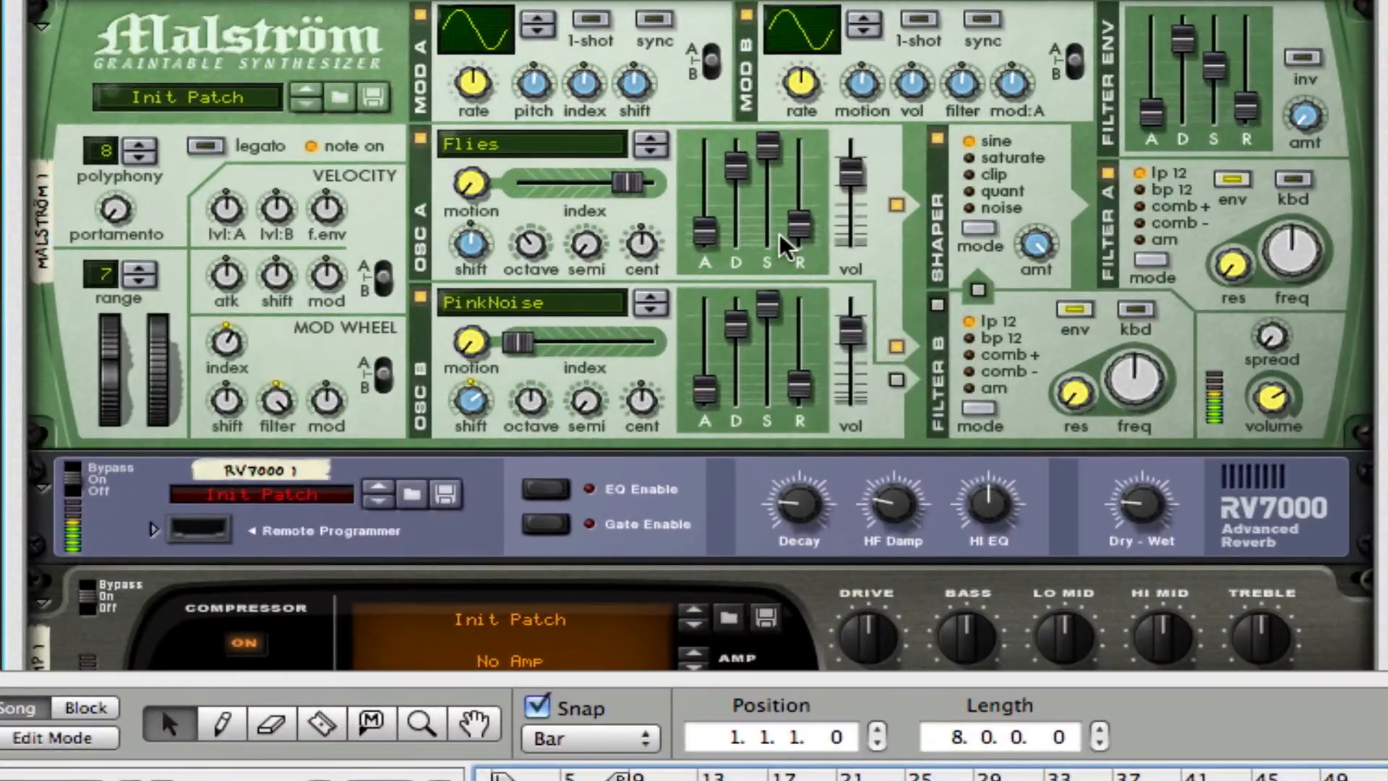
{"action": "scroll", "coordinate": [784, 249], "scroll_direction": "down", "scroll_amount": 2}
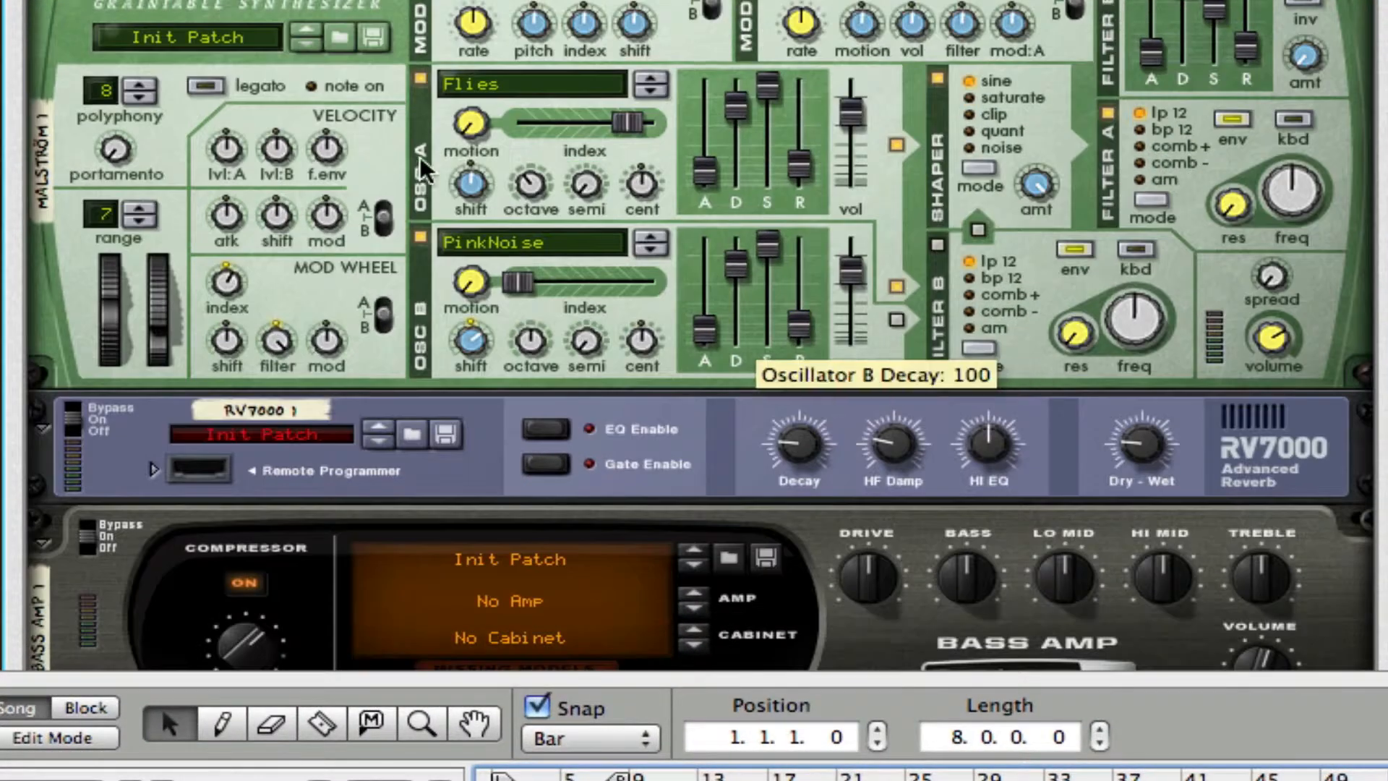
{"action": "scroll", "coordinate": [473, 27], "scroll_direction": "up", "scroll_amount": 12}
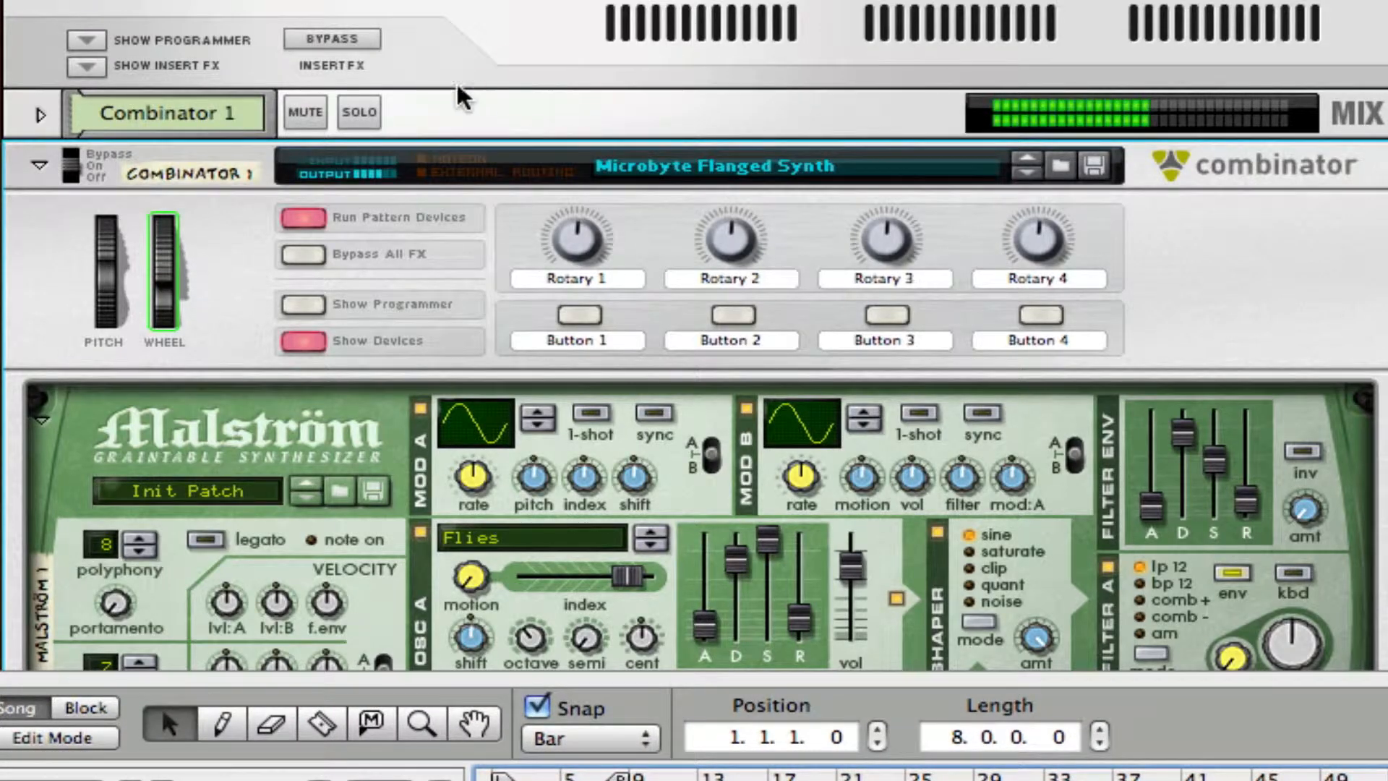
{"action": "left_click", "coordinate": [359, 112]}
Examine the soloed Combinator 1 device chain, from the Malström down through the RV7000, Bass Amp and Scream 4.
{"action": "scroll", "coordinate": [402, 325], "scroll_direction": "down", "scroll_amount": 5}
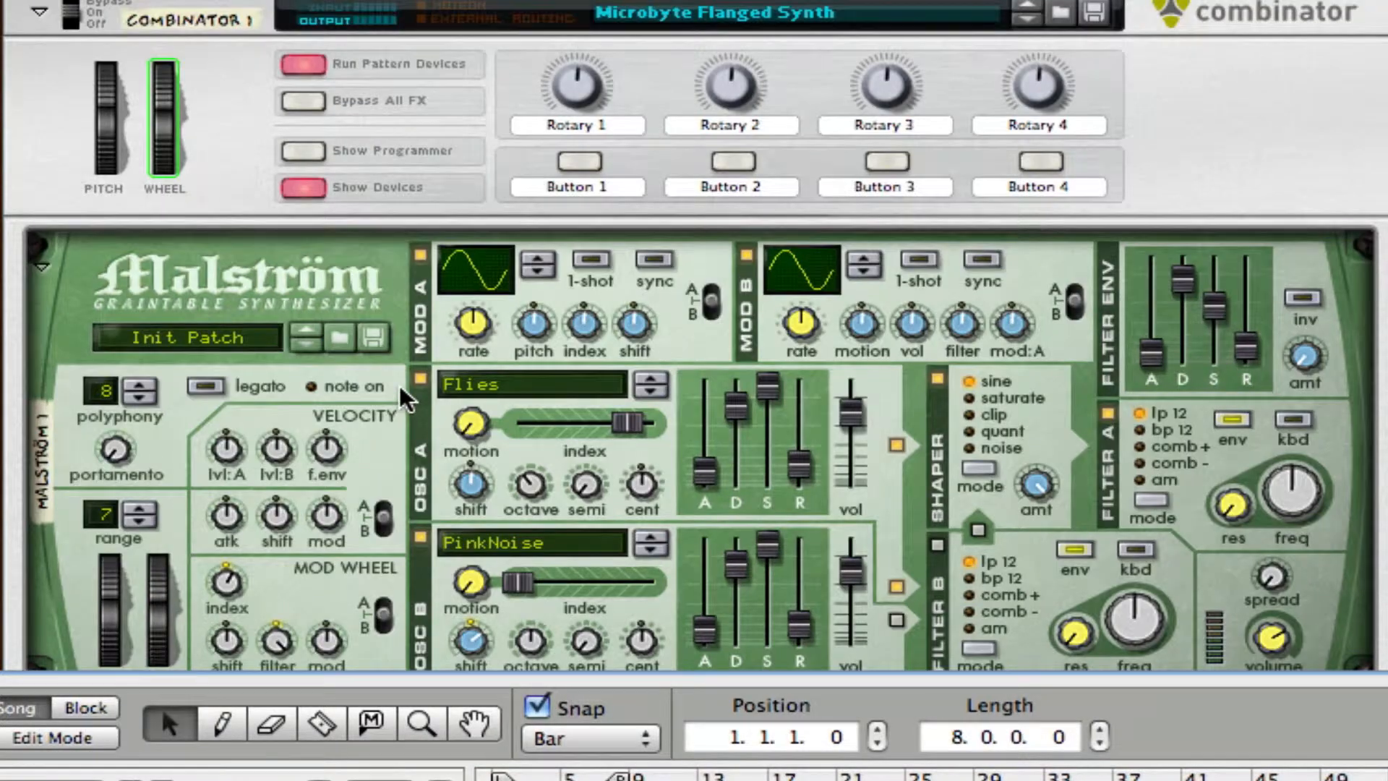
{"action": "scroll", "coordinate": [405, 397], "scroll_direction": "down", "scroll_amount": 2}
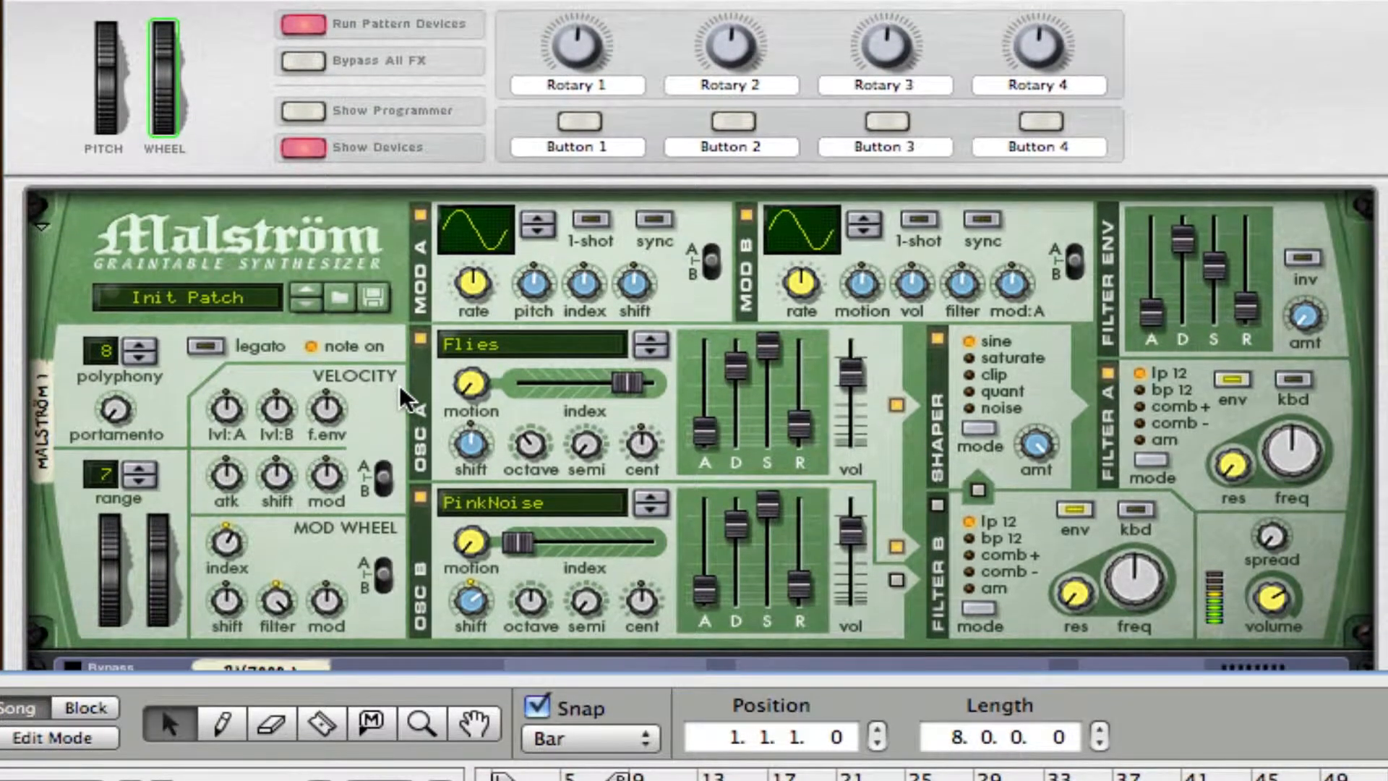
{"action": "scroll", "coordinate": [405, 397], "scroll_direction": "down", "scroll_amount": 2}
{"action": "scroll", "coordinate": [405, 397], "scroll_direction": "down", "scroll_amount": 4}
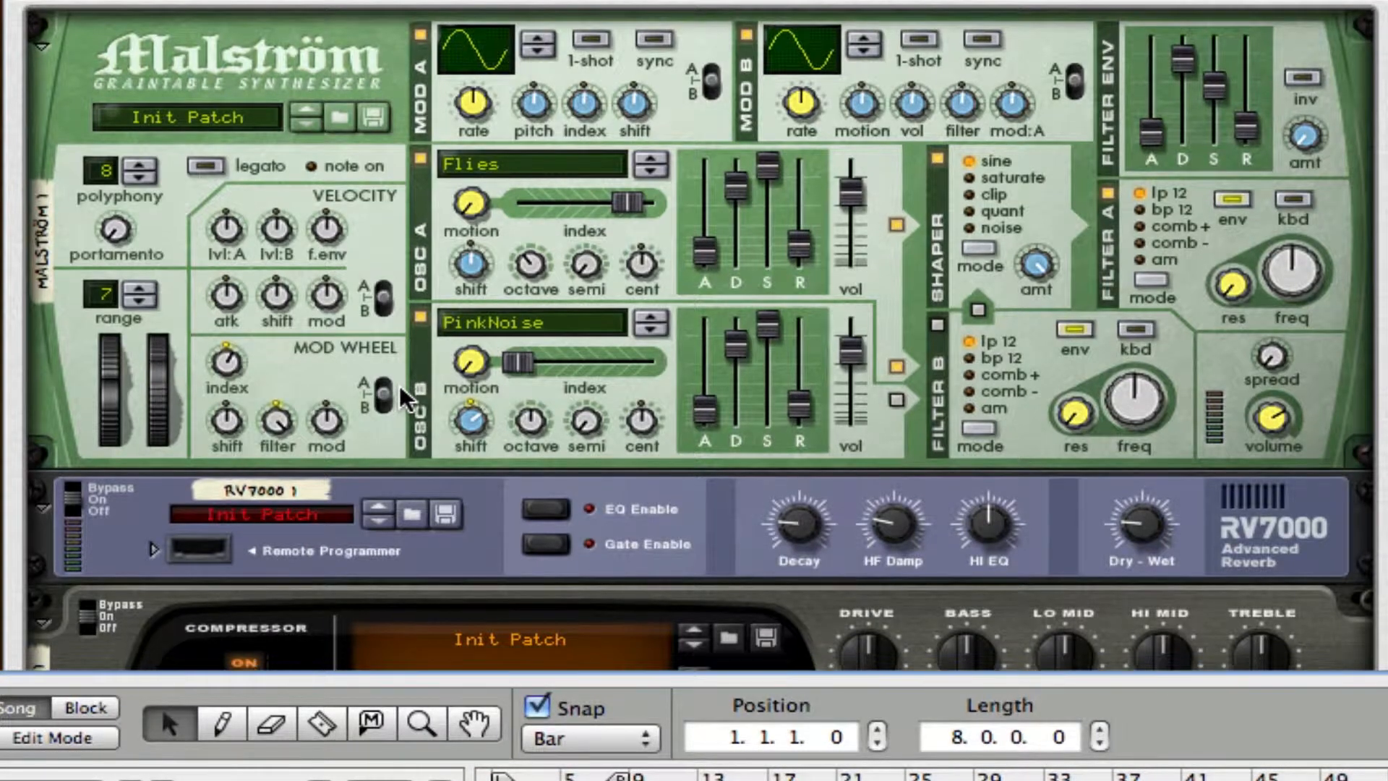
{"action": "scroll", "coordinate": [402, 389], "scroll_direction": "down", "scroll_amount": 1}
{"action": "scroll", "coordinate": [402, 389], "scroll_direction": "down", "scroll_amount": 8}
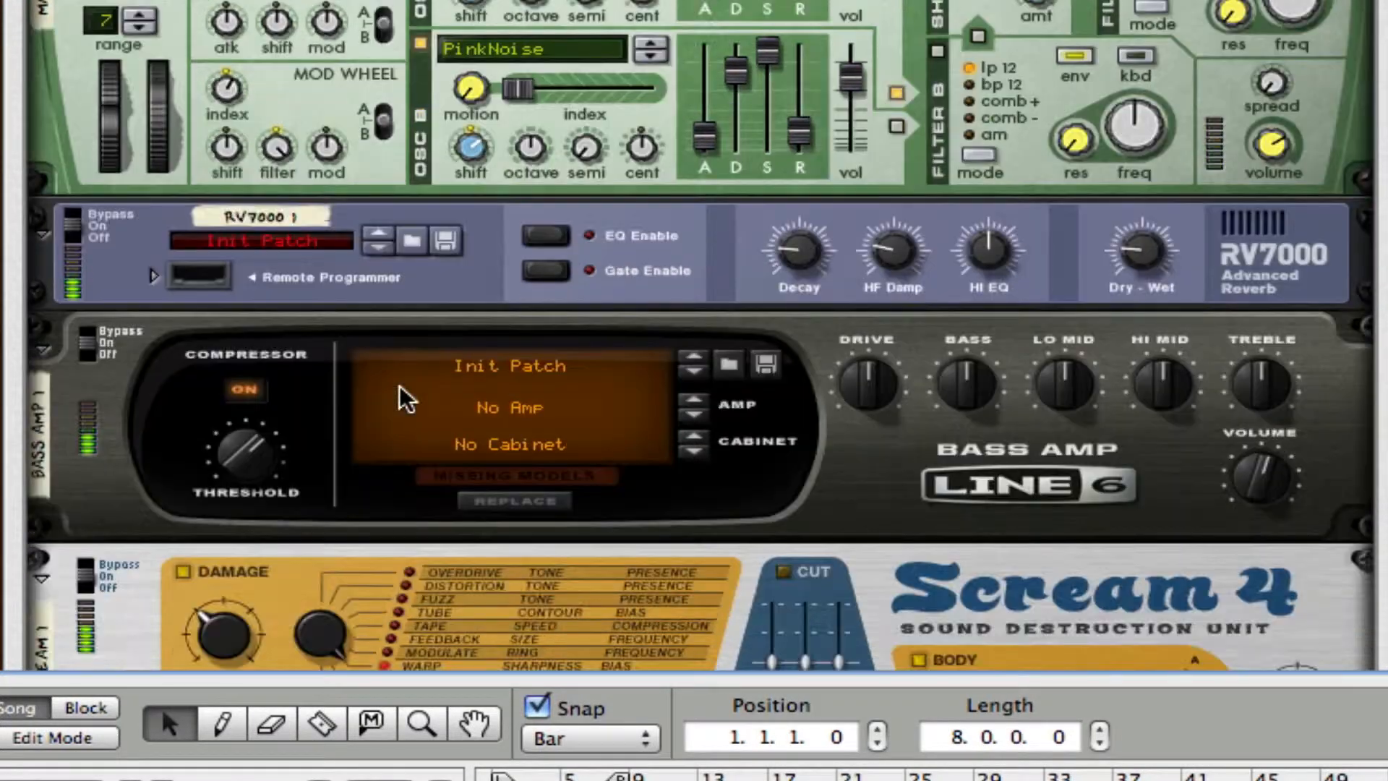
{"action": "scroll", "coordinate": [404, 398], "scroll_direction": "down", "scroll_amount": 10}
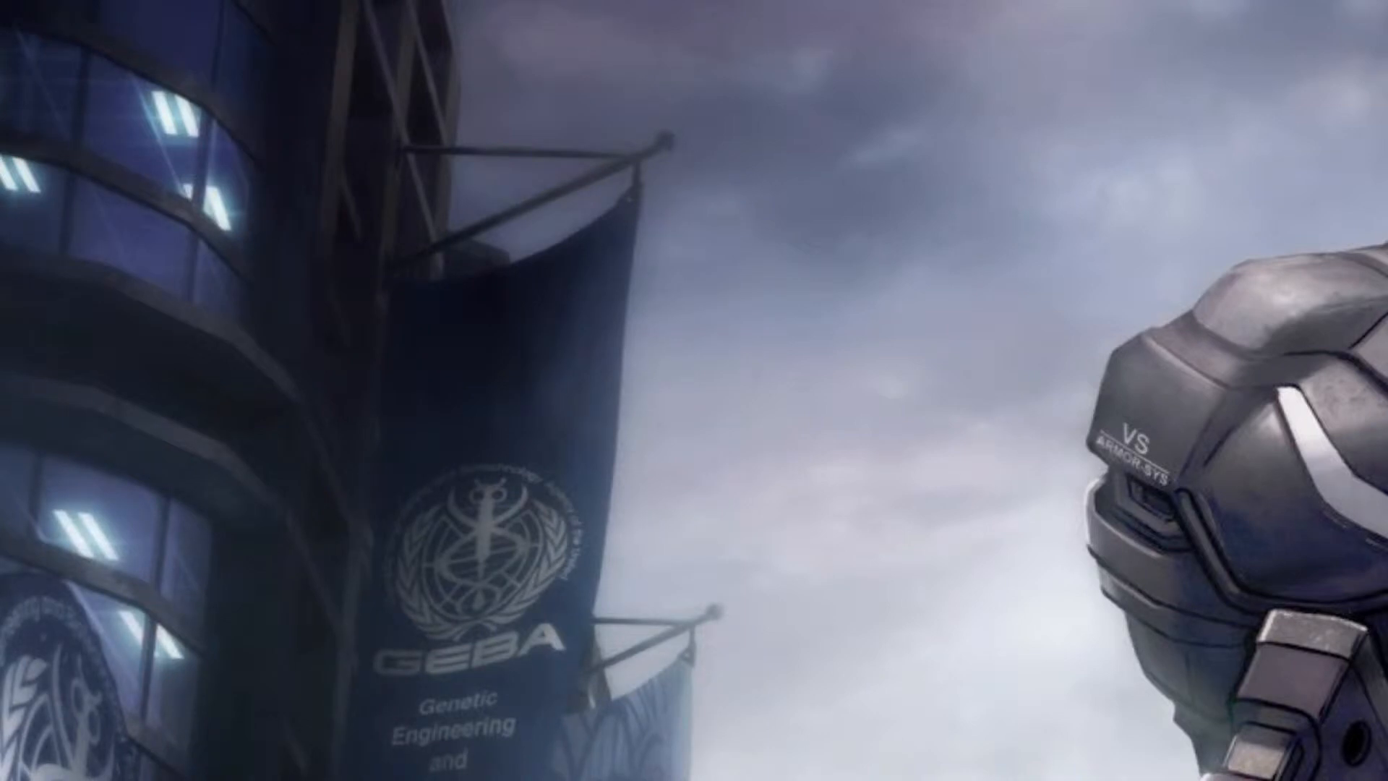
{"action": "left_click", "coordinate": [193, 0]}
{"action": "key", "text": "Escape"}
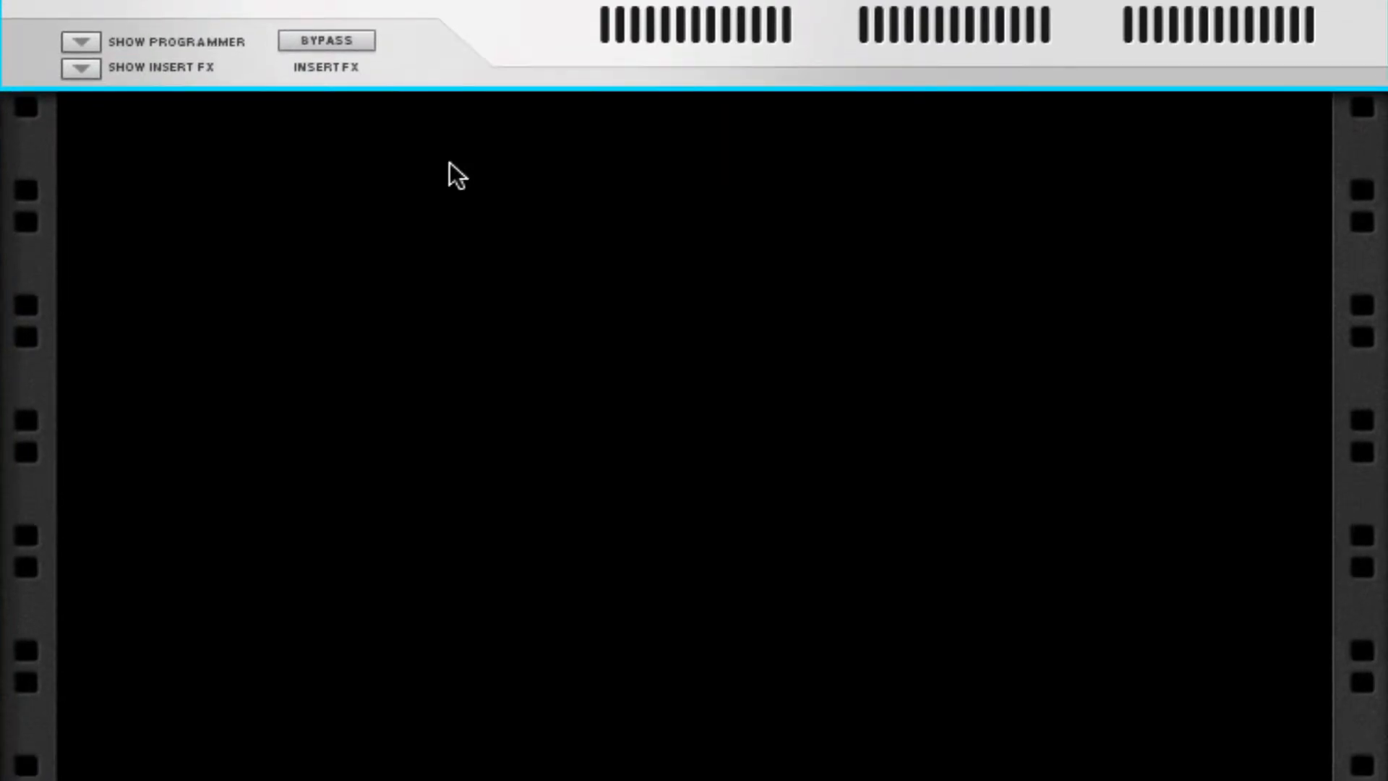
{"action": "right_click", "coordinate": [192, 183]}
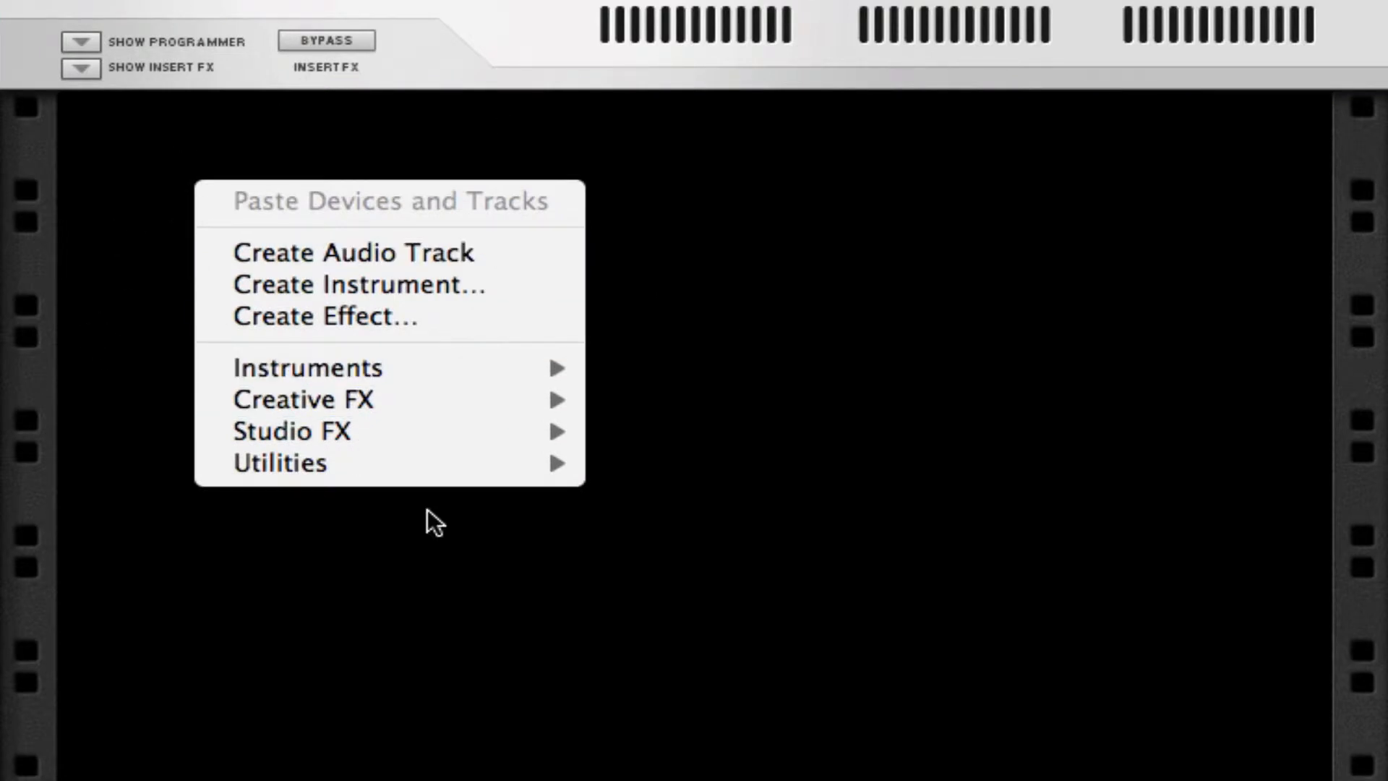
{"action": "mouse_move", "coordinate": [434, 470]}
{"action": "left_click", "coordinate": [717, 215]}
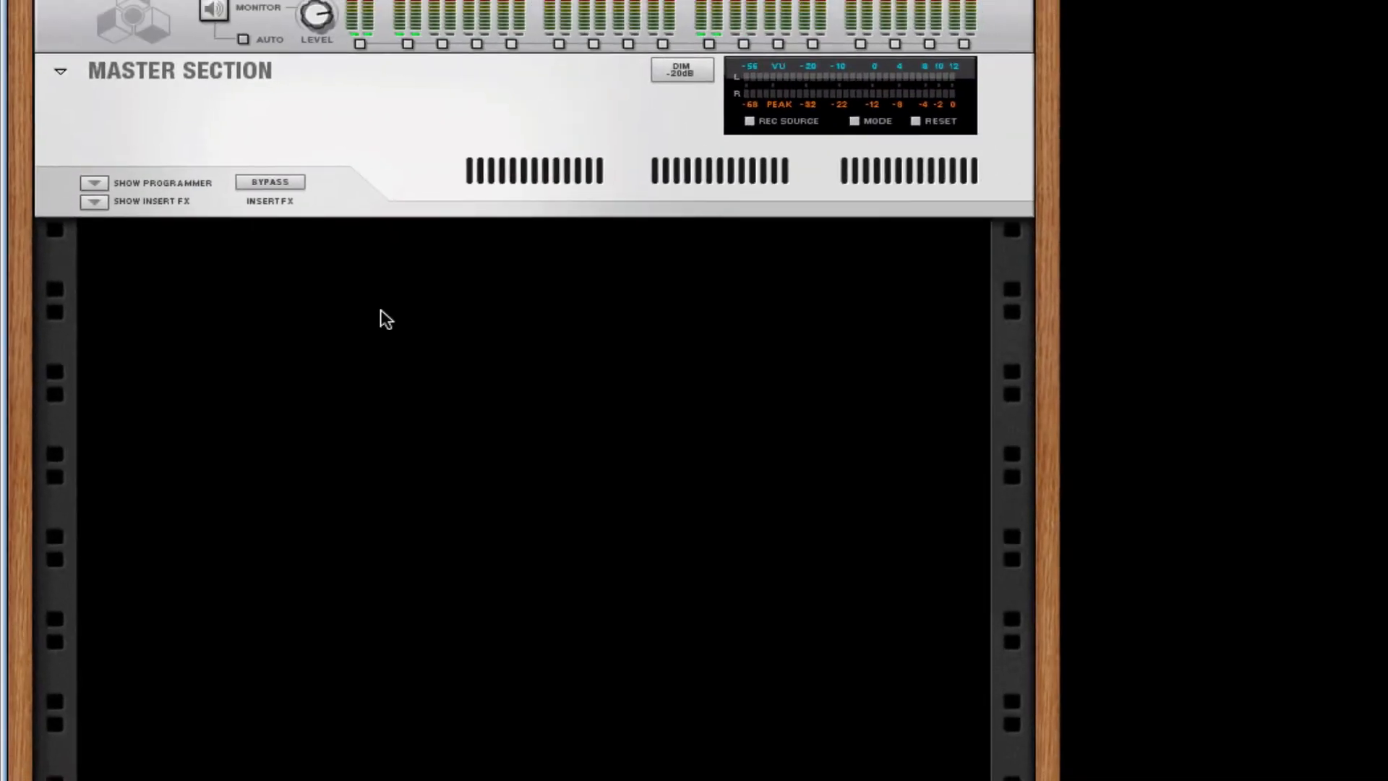
{"action": "right_click", "coordinate": [483, 223]}
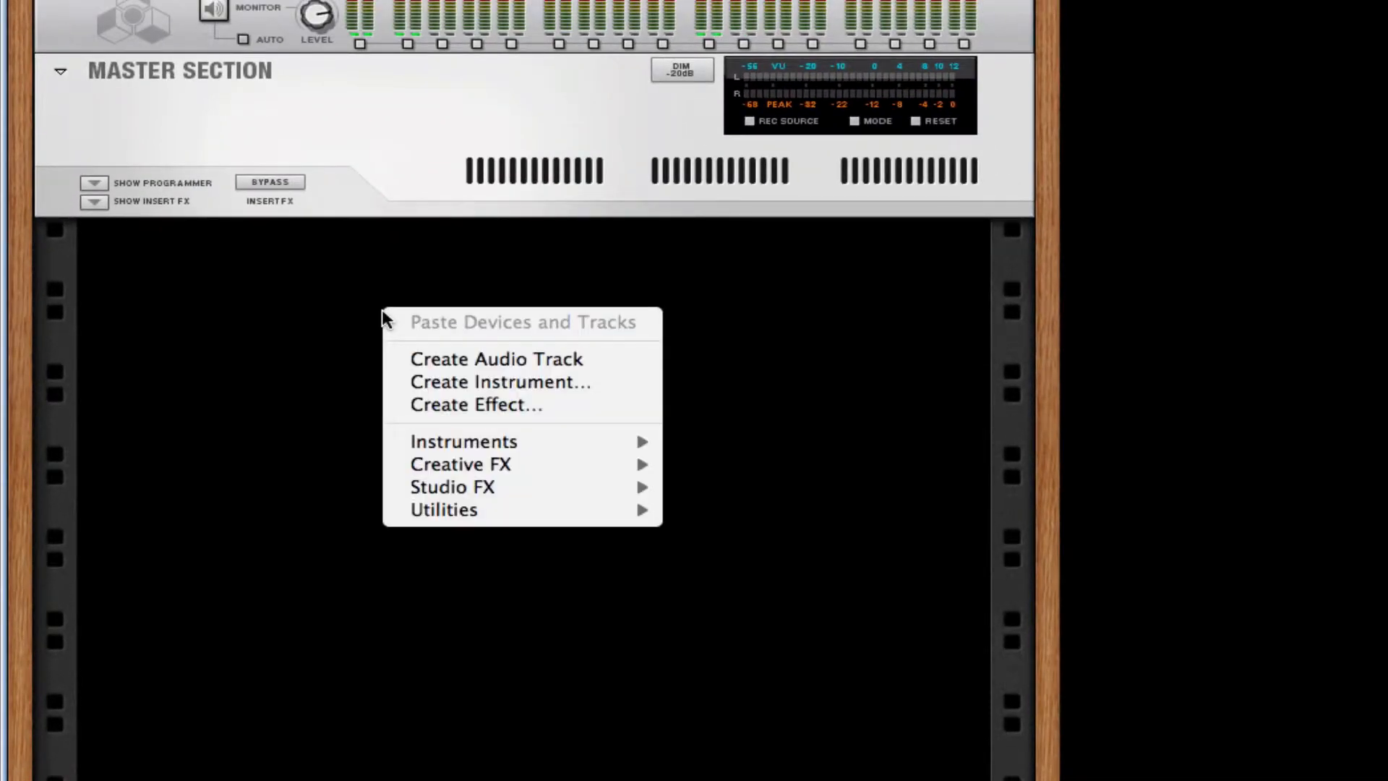
{"action": "left_click", "coordinate": [354, 319]}
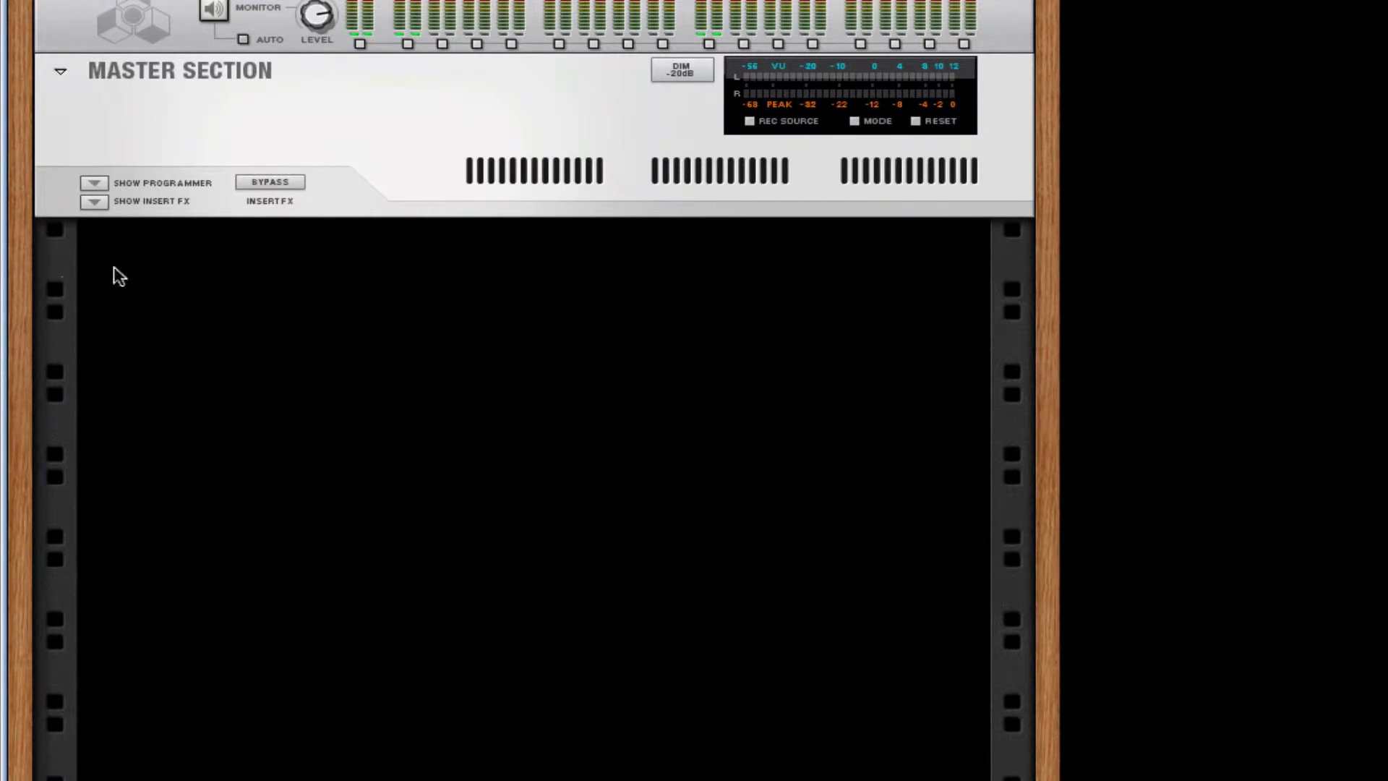
Create a Combinator in the empty rack below the Master Section and add a Malström synthesizer inside it.
{"action": "right_click", "coordinate": [243, 298]}
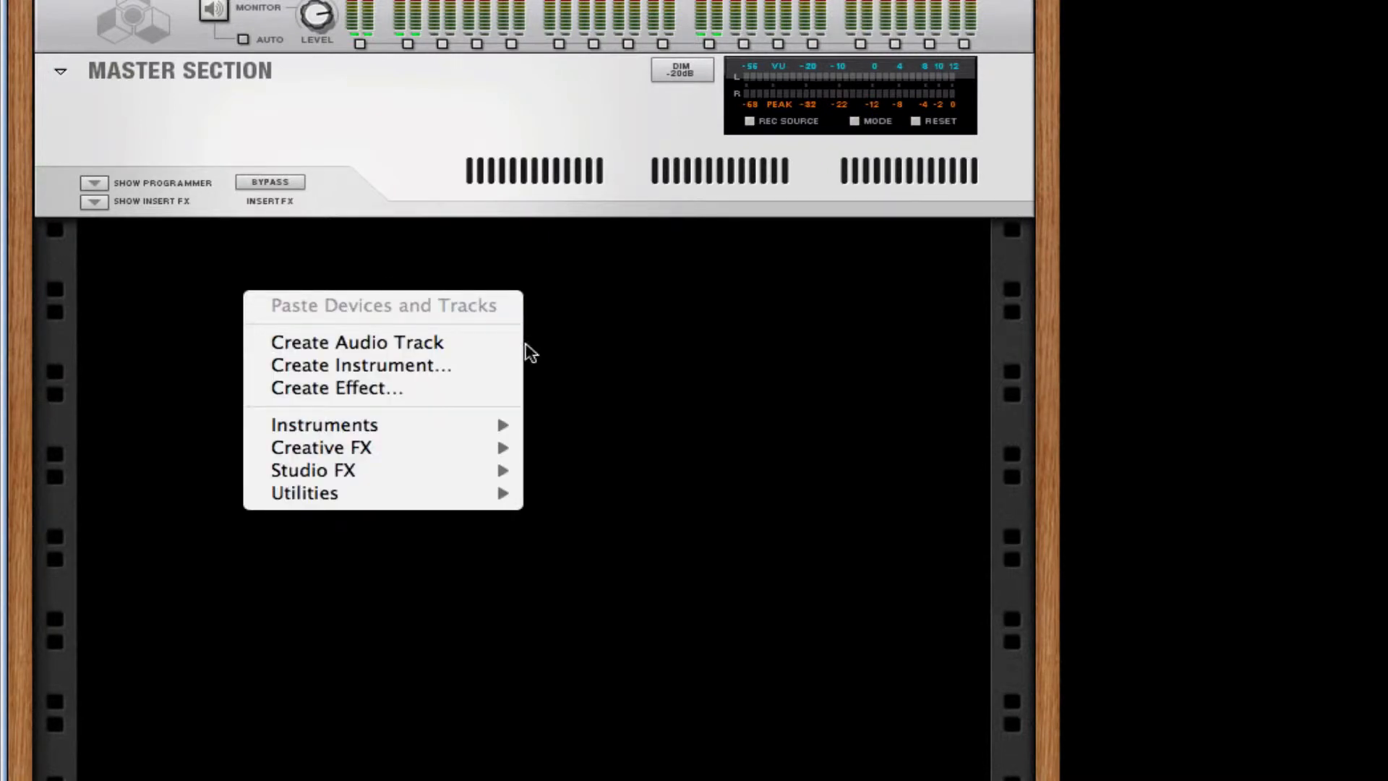
{"action": "mouse_move", "coordinate": [448, 491]}
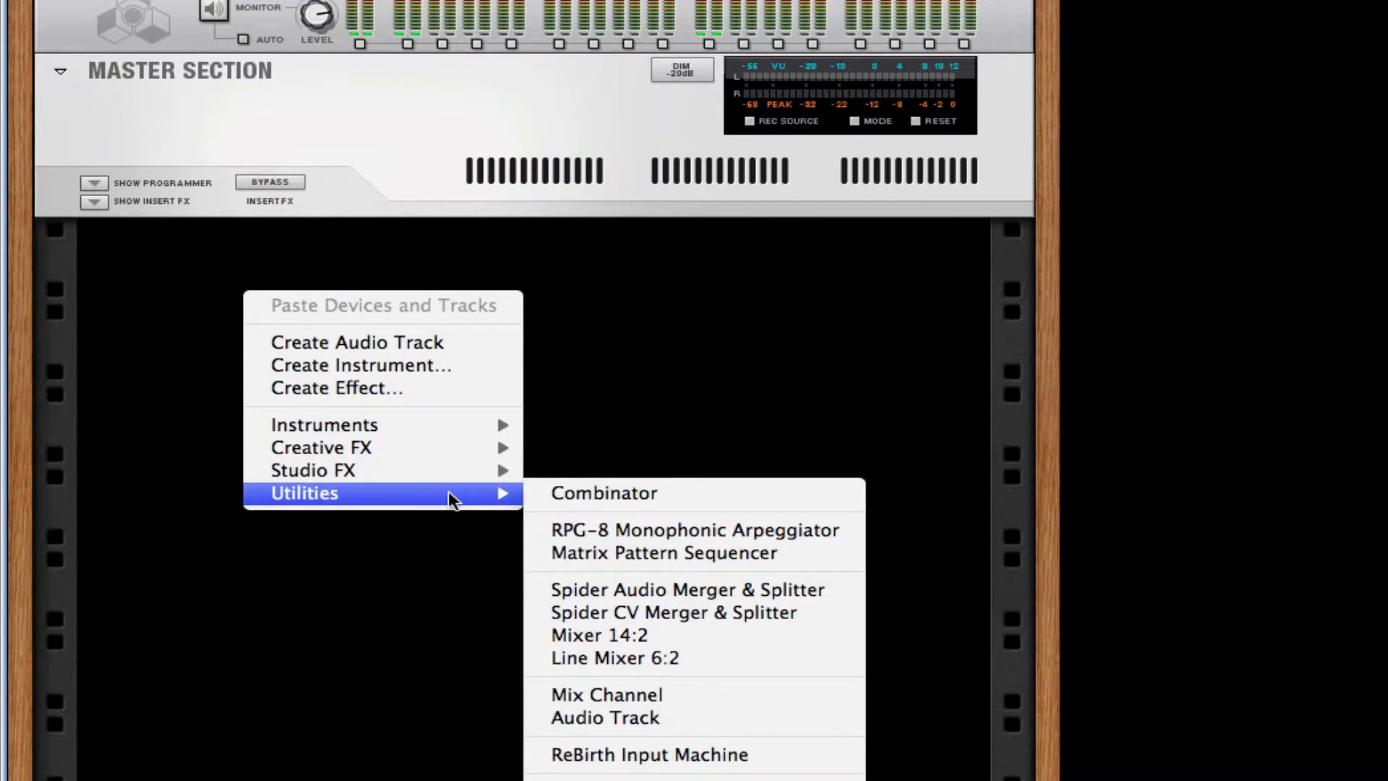
{"action": "left_click", "coordinate": [663, 490]}
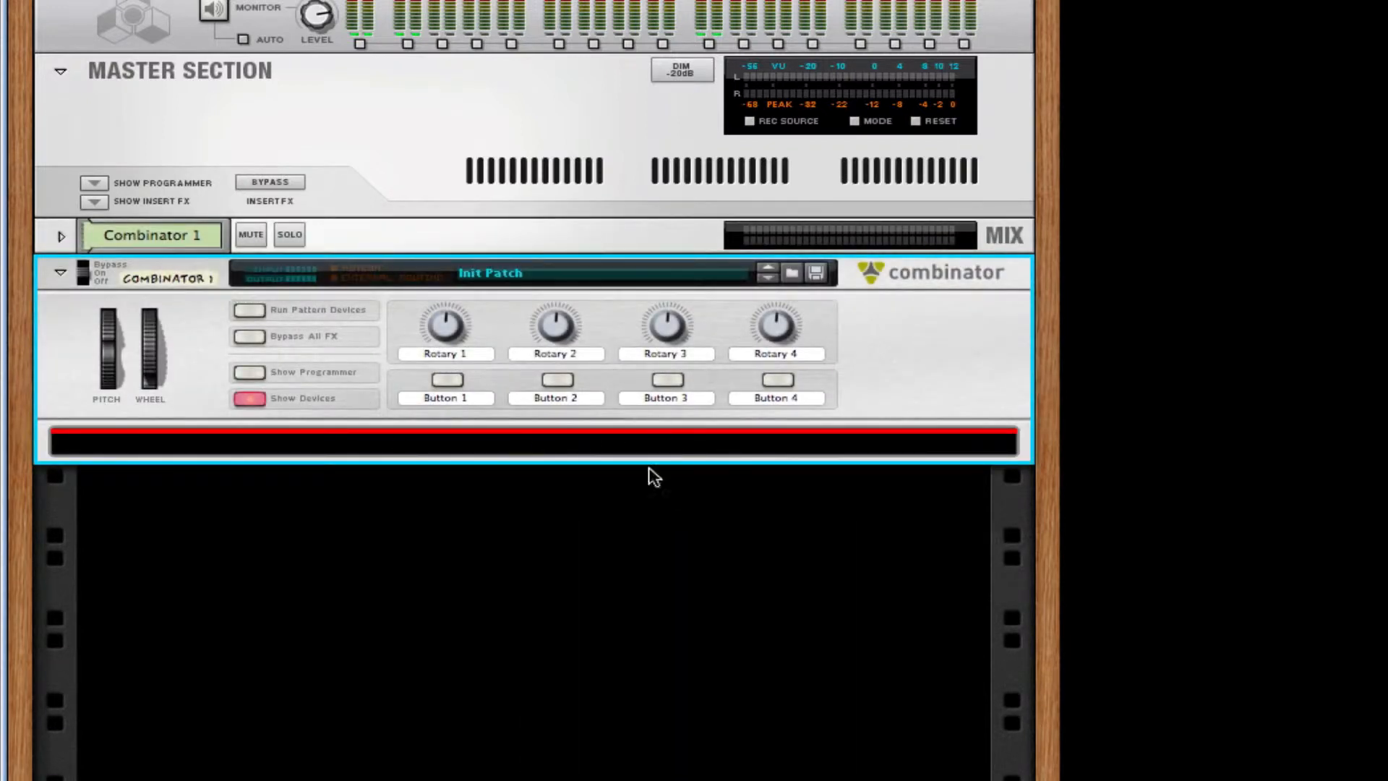
{"action": "right_click", "coordinate": [595, 455]}
{"action": "mouse_move", "coordinate": [804, 662]}
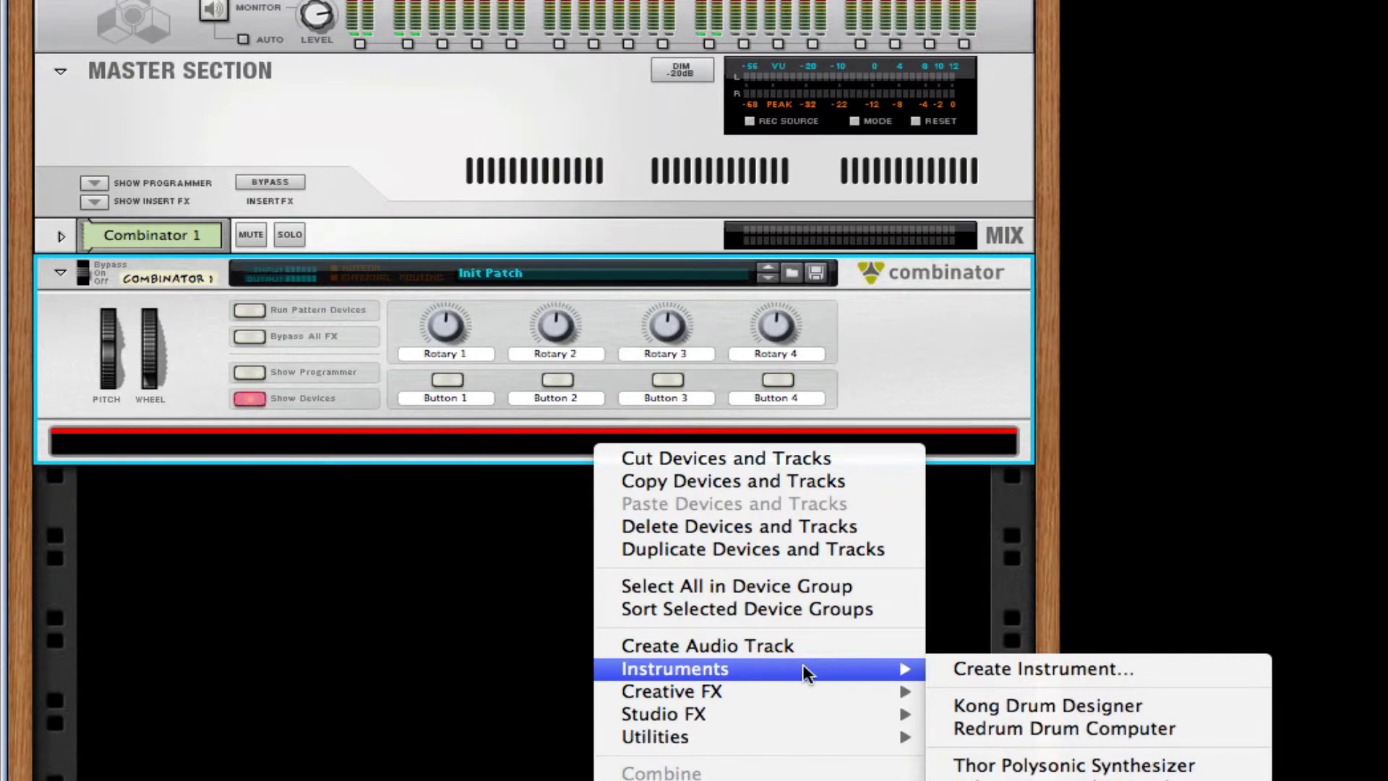
{"action": "left_click", "coordinate": [1067, 698]}
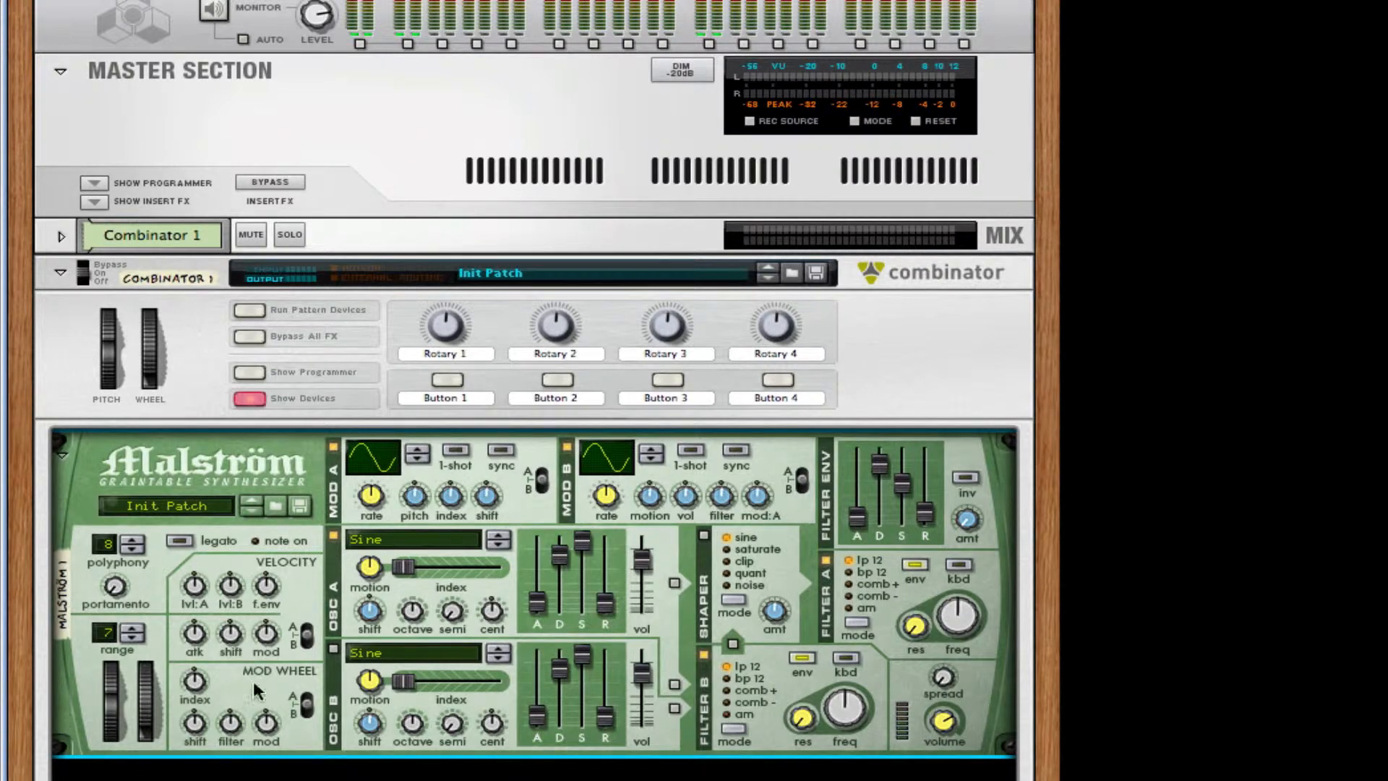
Raise the Malström's mod wheel index and filter amounts, and switch off Modulators A and B.
{"action": "left_click_drag", "start_coordinate": [228, 718], "coordinate": [193, 687]}
{"action": "left_click_drag", "start_coordinate": [231, 724], "coordinate": [231, 712]}
{"action": "left_click", "coordinate": [568, 445]}
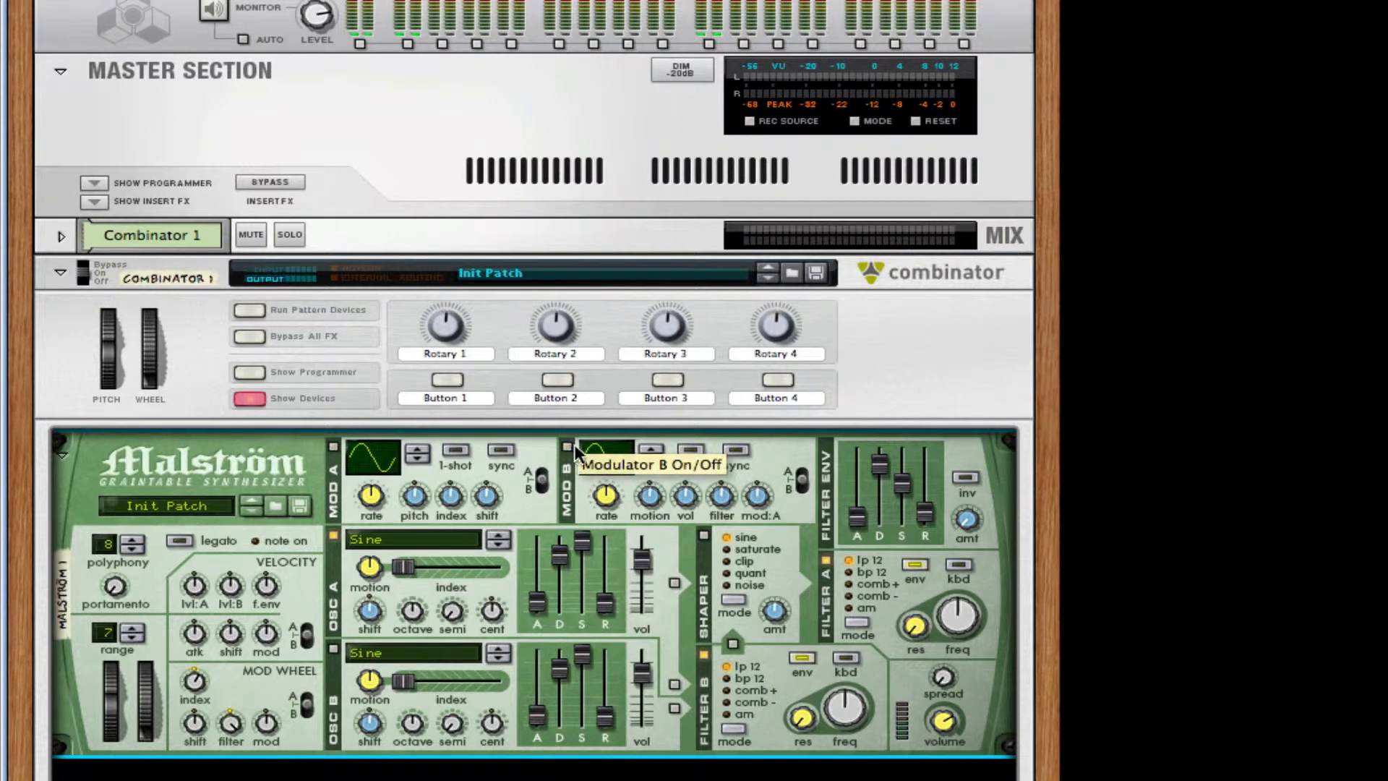
Switch off the Malström's Filter B and enable the Shaper with both oscillators routed into it.
{"action": "left_click", "coordinate": [705, 652]}
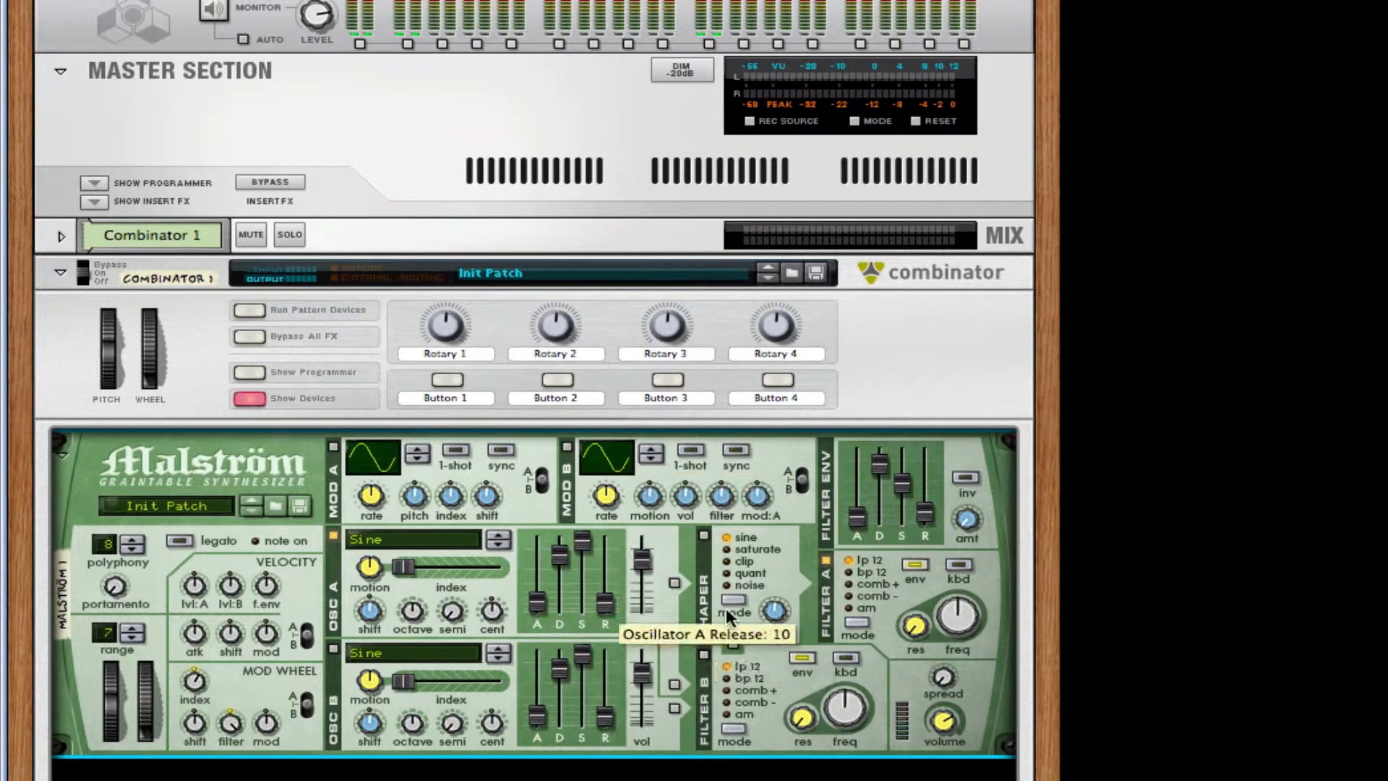
{"action": "left_click", "coordinate": [675, 582]}
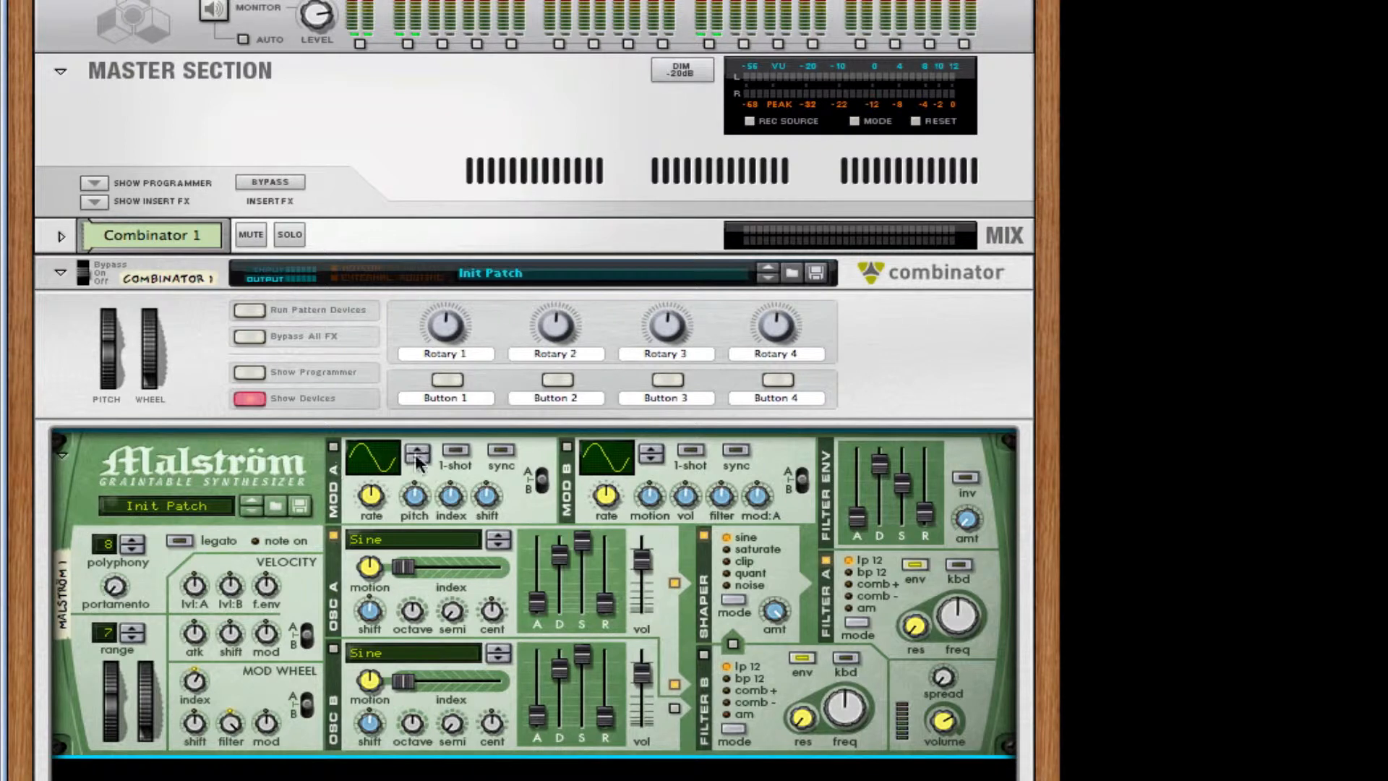
Set the Malström's Oscillator A to the FX: Flies graintable and raise its index well past the midpoint.
{"action": "left_click", "coordinate": [431, 543]}
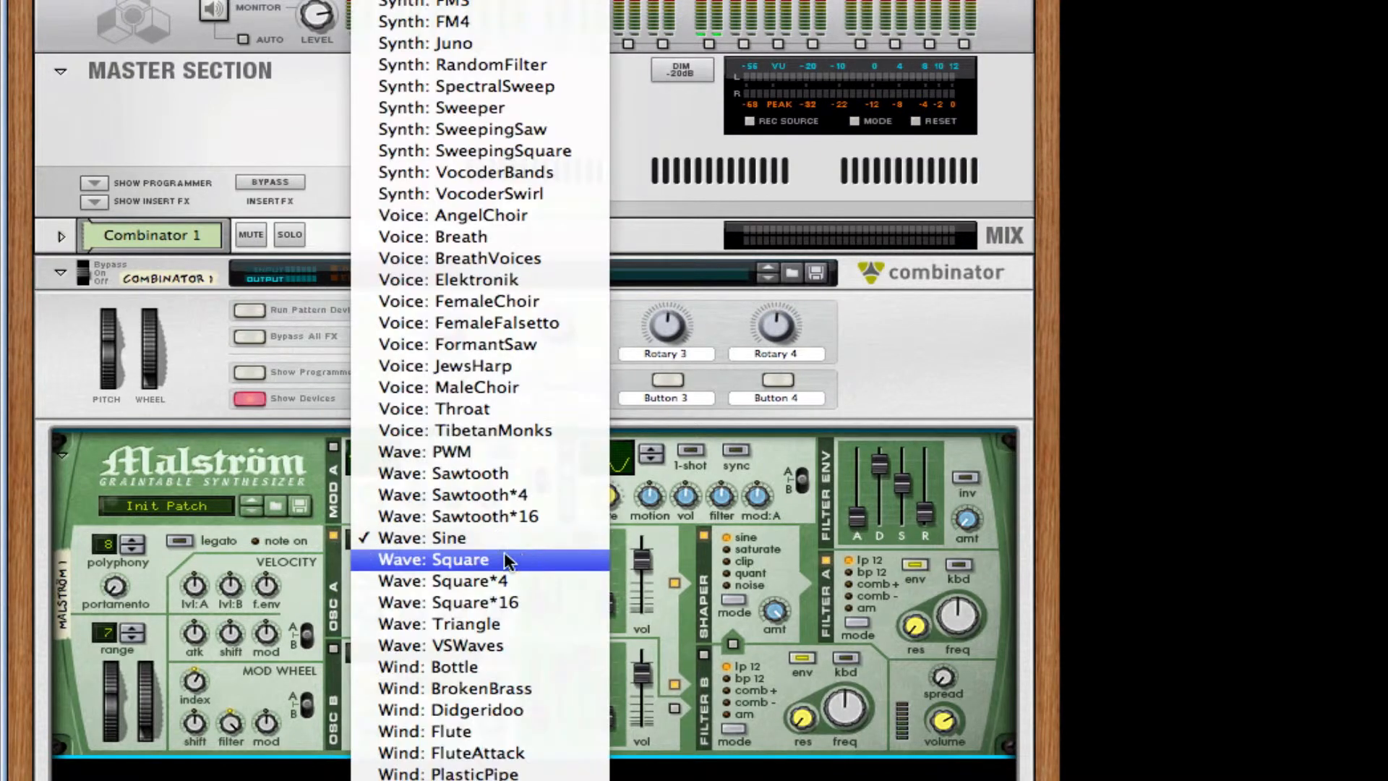
{"action": "scroll", "coordinate": [515, 552], "scroll_direction": "up", "scroll_amount": 15}
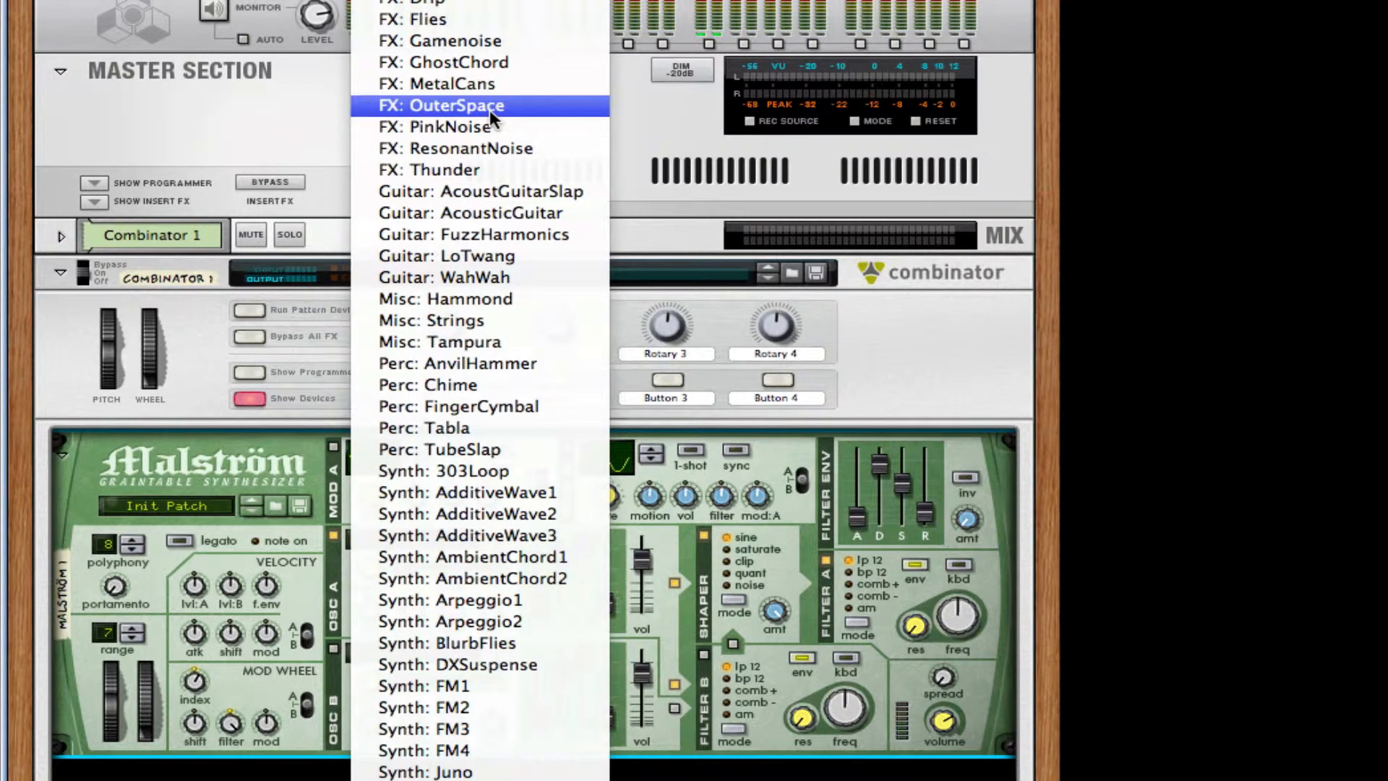
{"action": "left_click", "coordinate": [495, 19]}
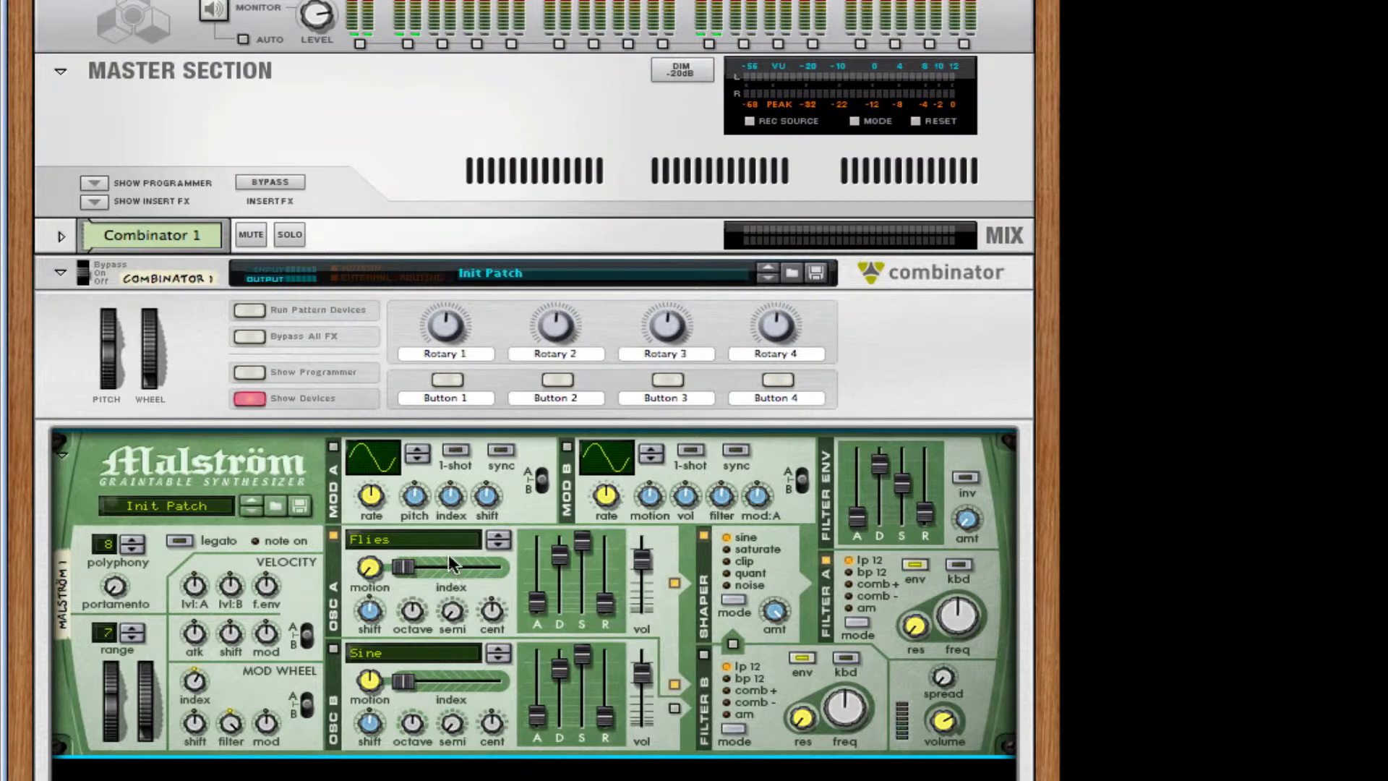
{"action": "mouse_move", "coordinate": [449, 558]}
{"action": "left_mouse_down"}
{"action": "mouse_move", "coordinate": [483, 565]}
{"action": "mouse_move", "coordinate": [471, 563]}
{"action": "left_mouse_up"}
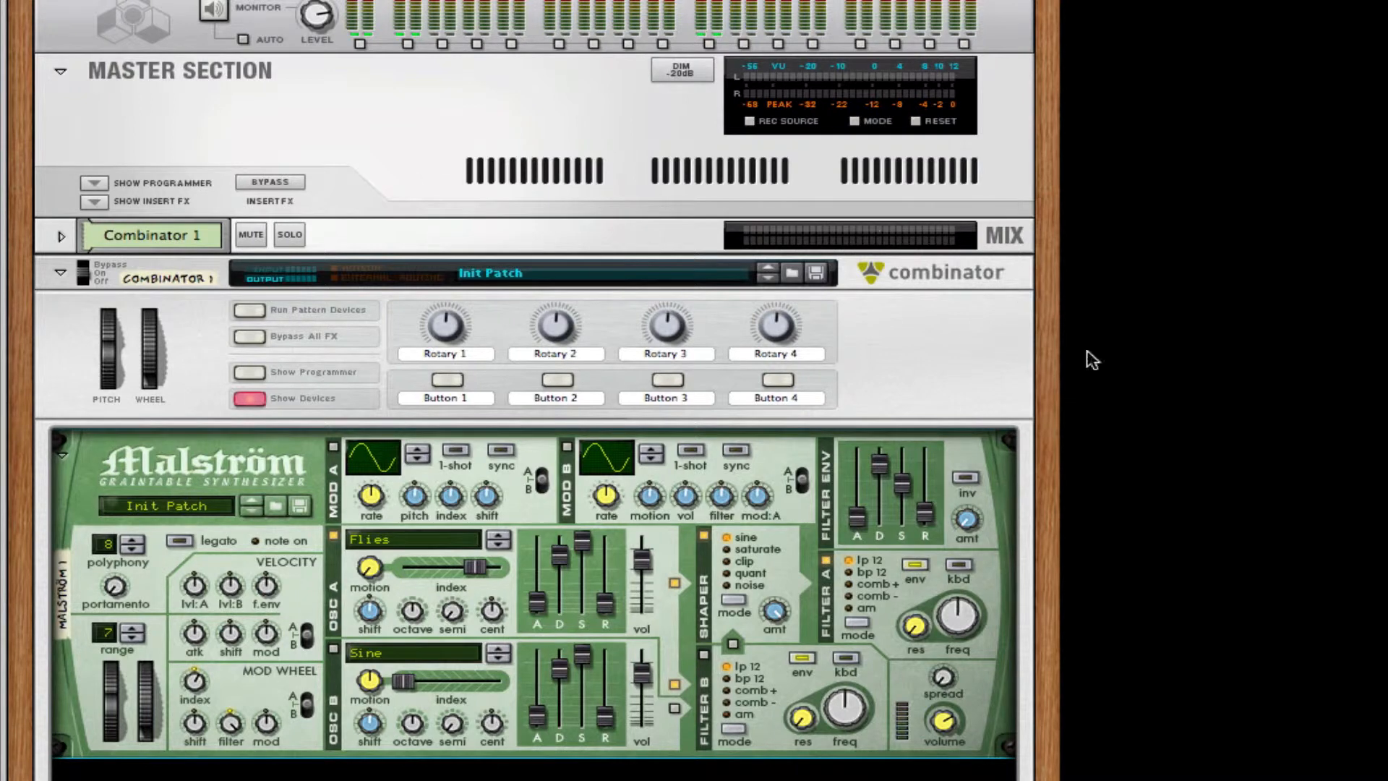
Nudge Oscillator A's index higher, then enable Oscillator B with the FX: PinkNoise graintable and adjust its shift slightly.
{"action": "mouse_move", "coordinate": [488, 581]}
{"action": "left_mouse_down"}
{"action": "mouse_move", "coordinate": [471, 571]}
{"action": "mouse_move", "coordinate": [493, 565]}
{"action": "mouse_move", "coordinate": [477, 566]}
{"action": "left_mouse_up"}
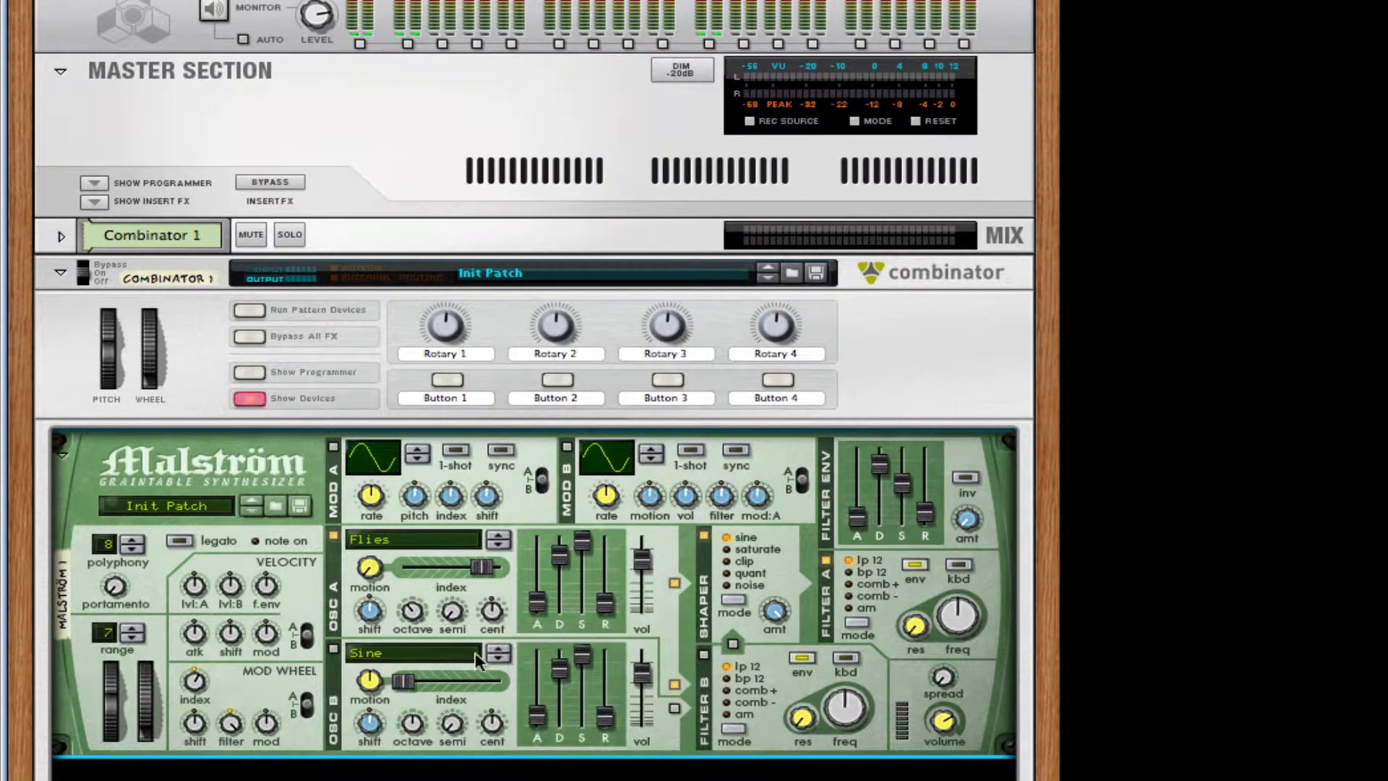
{"action": "left_click", "coordinate": [334, 649]}
{"action": "left_click", "coordinate": [453, 655]}
{"action": "scroll", "coordinate": [454, 652], "scroll_direction": "up", "scroll_amount": 5}
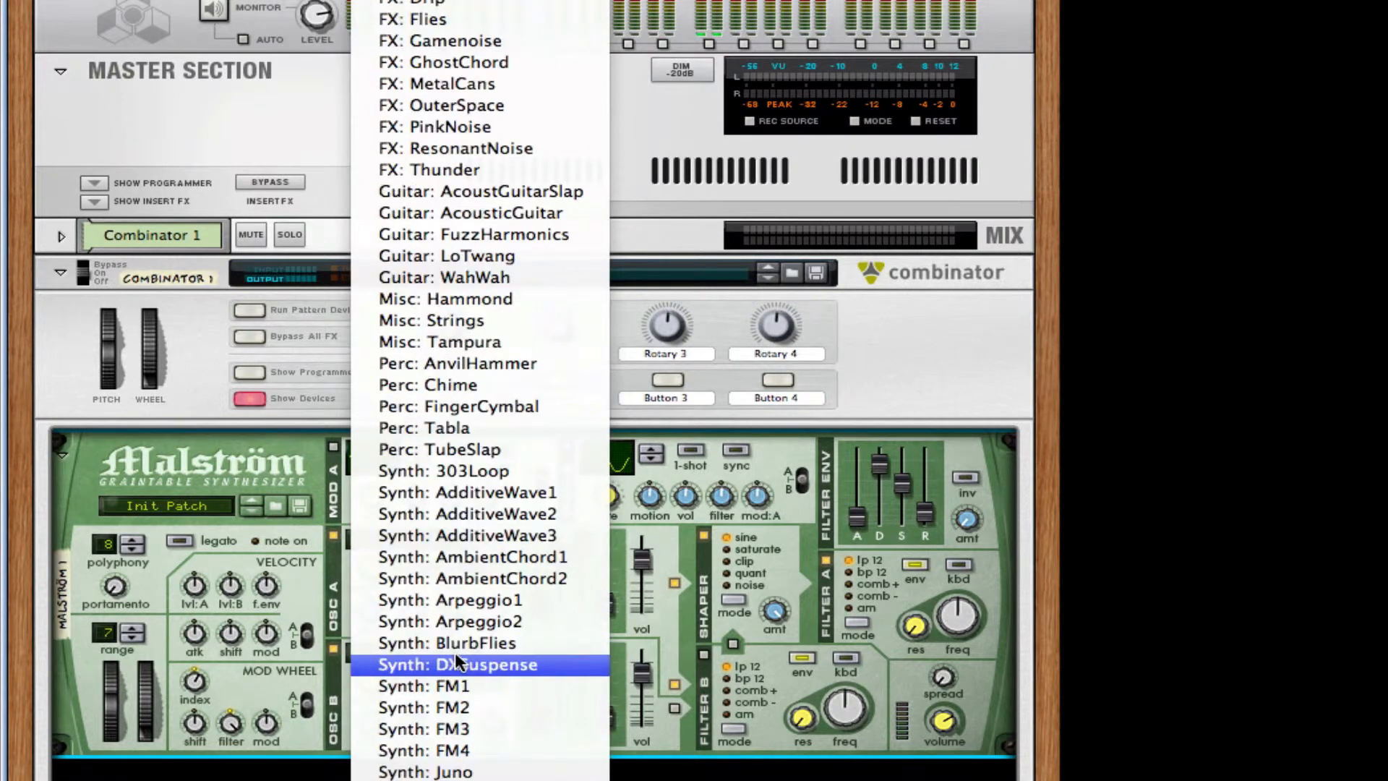
{"action": "left_click", "coordinate": [479, 126]}
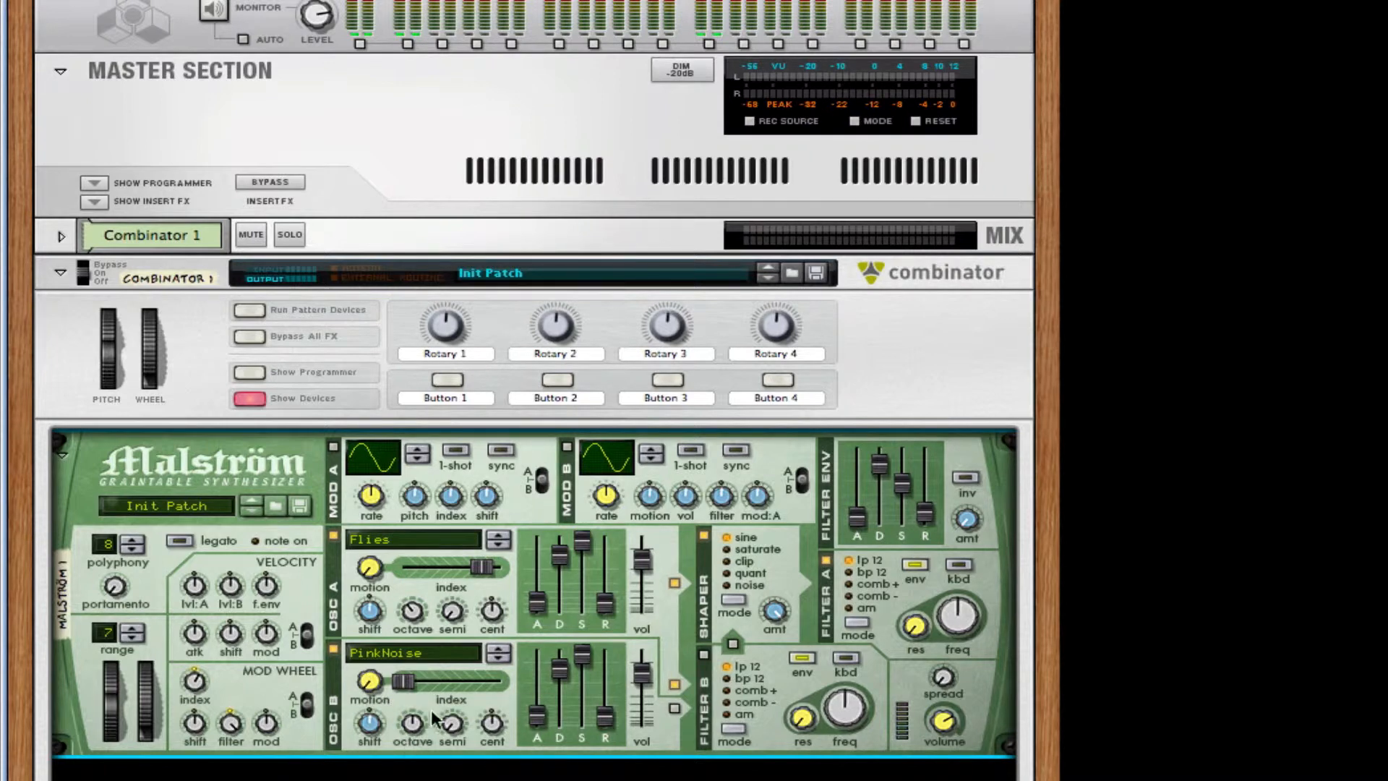
{"action": "mouse_move", "coordinate": [369, 723]}
{"action": "left_mouse_down"}
{"action": "mouse_move", "coordinate": [372, 734]}
{"action": "mouse_move", "coordinate": [370, 722]}
{"action": "left_mouse_up"}
Add an RV7000 Advanced Reverb after the Malström inside the Combinator and reduce its dry-wet mix and decay.
{"action": "right_click", "coordinate": [310, 737]}
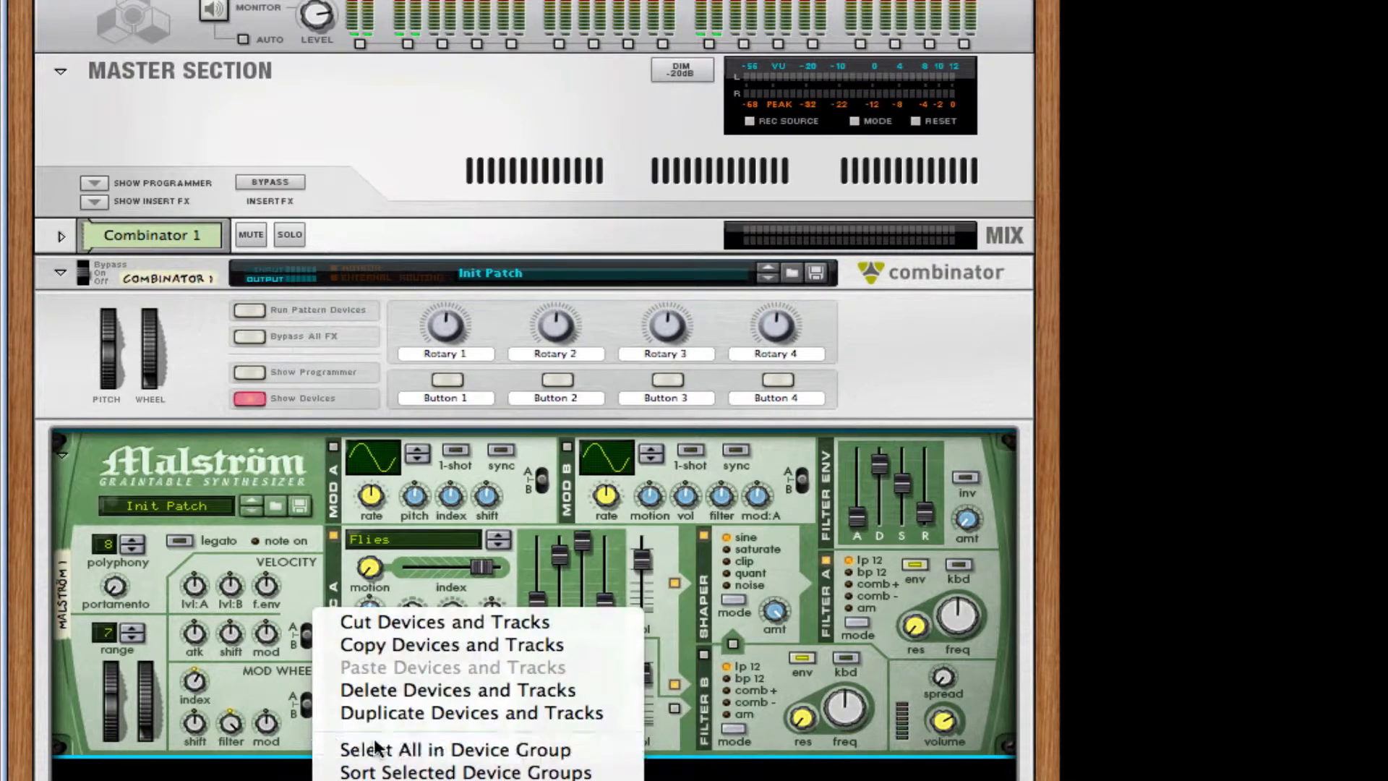
{"action": "mouse_move", "coordinate": [383, 779]}
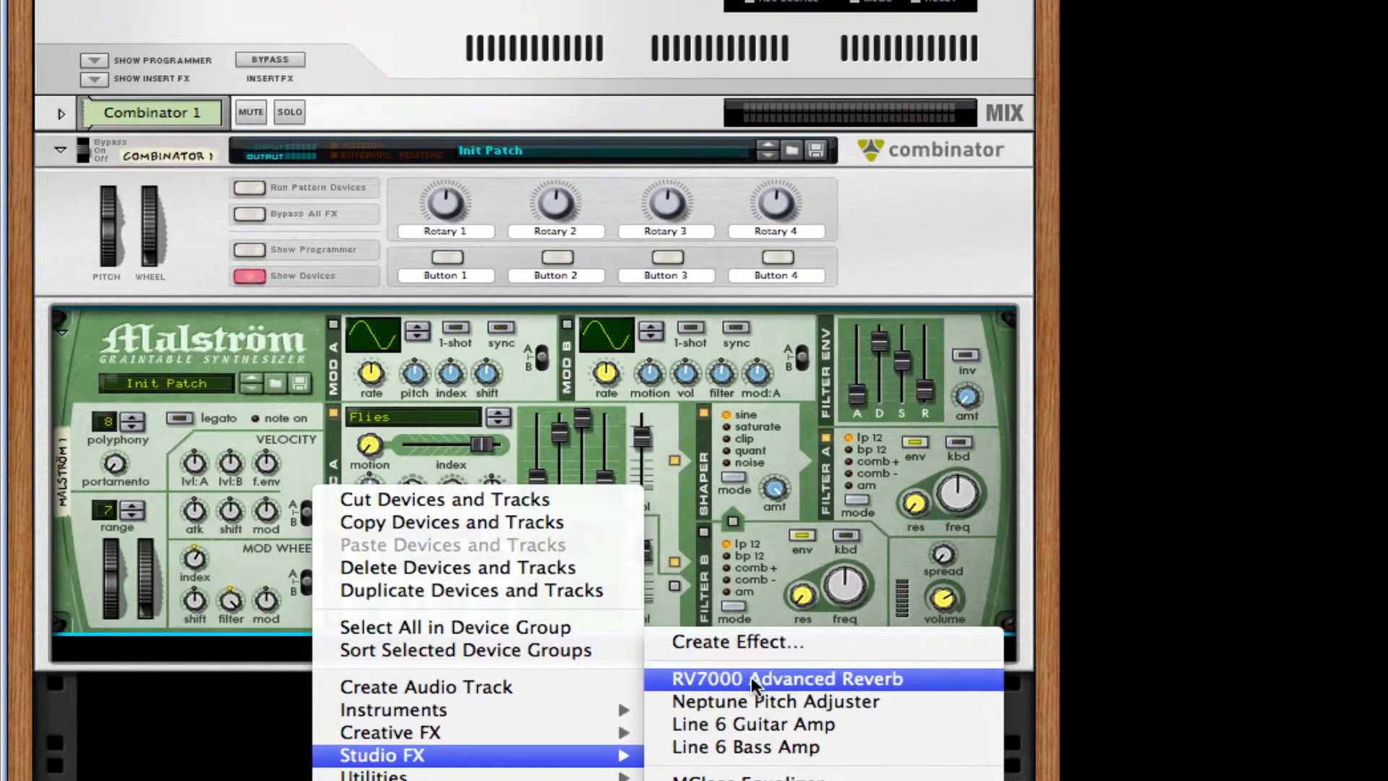
{"action": "left_click", "coordinate": [752, 676]}
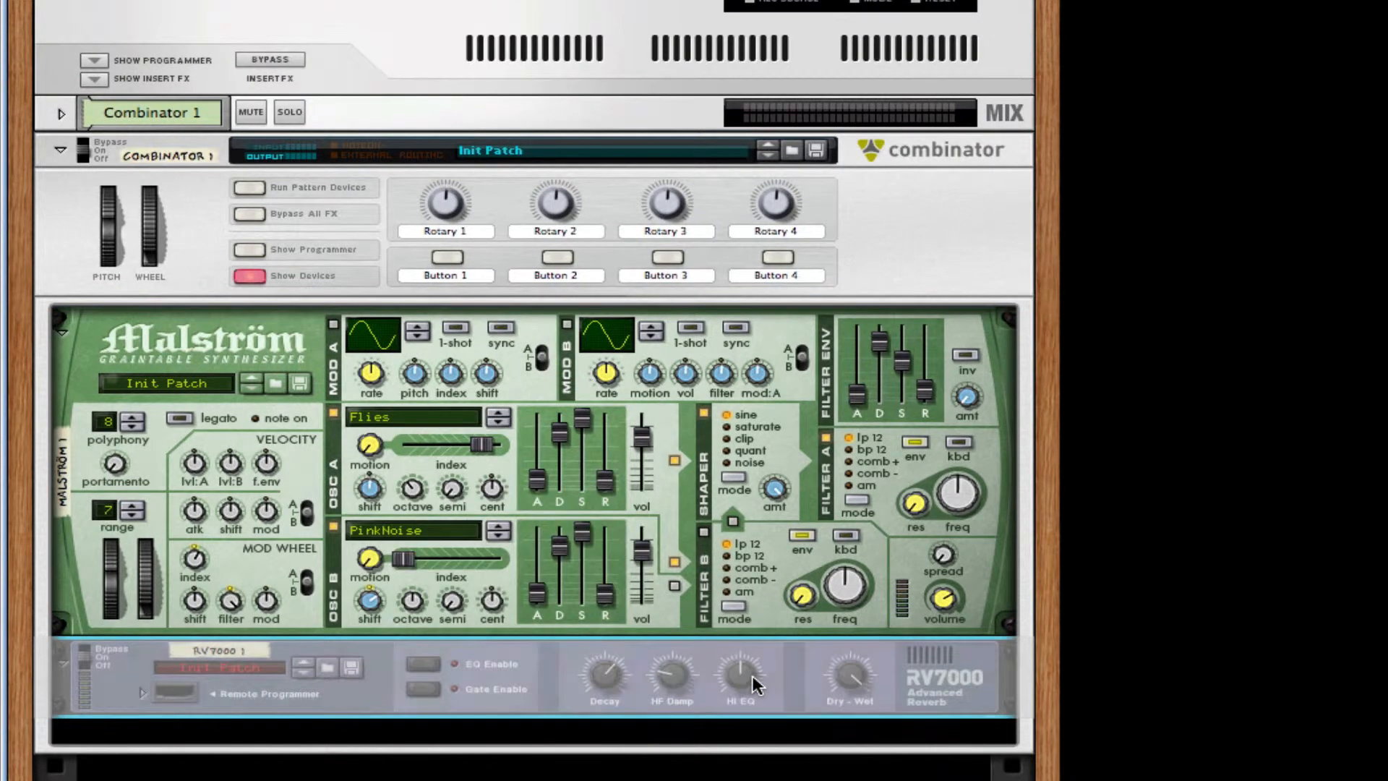
{"action": "left_click_drag", "start_coordinate": [853, 675], "coordinate": [846, 751]}
{"action": "left_click_drag", "start_coordinate": [612, 702], "coordinate": [609, 716]}
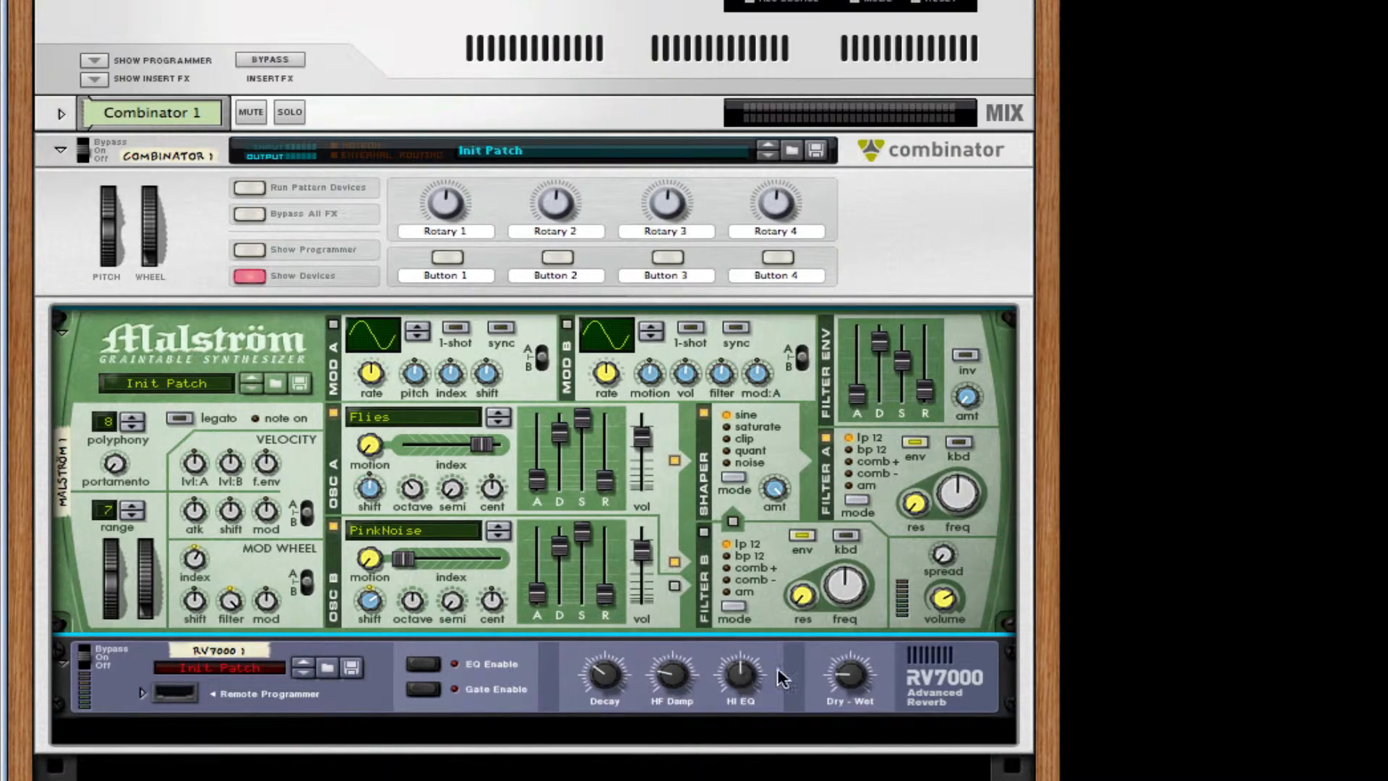
Add a Line 6 Bass Amp below the RV7000 and a Scream 4 distortion unit below the amp.
{"action": "left_click", "coordinate": [933, 654]}
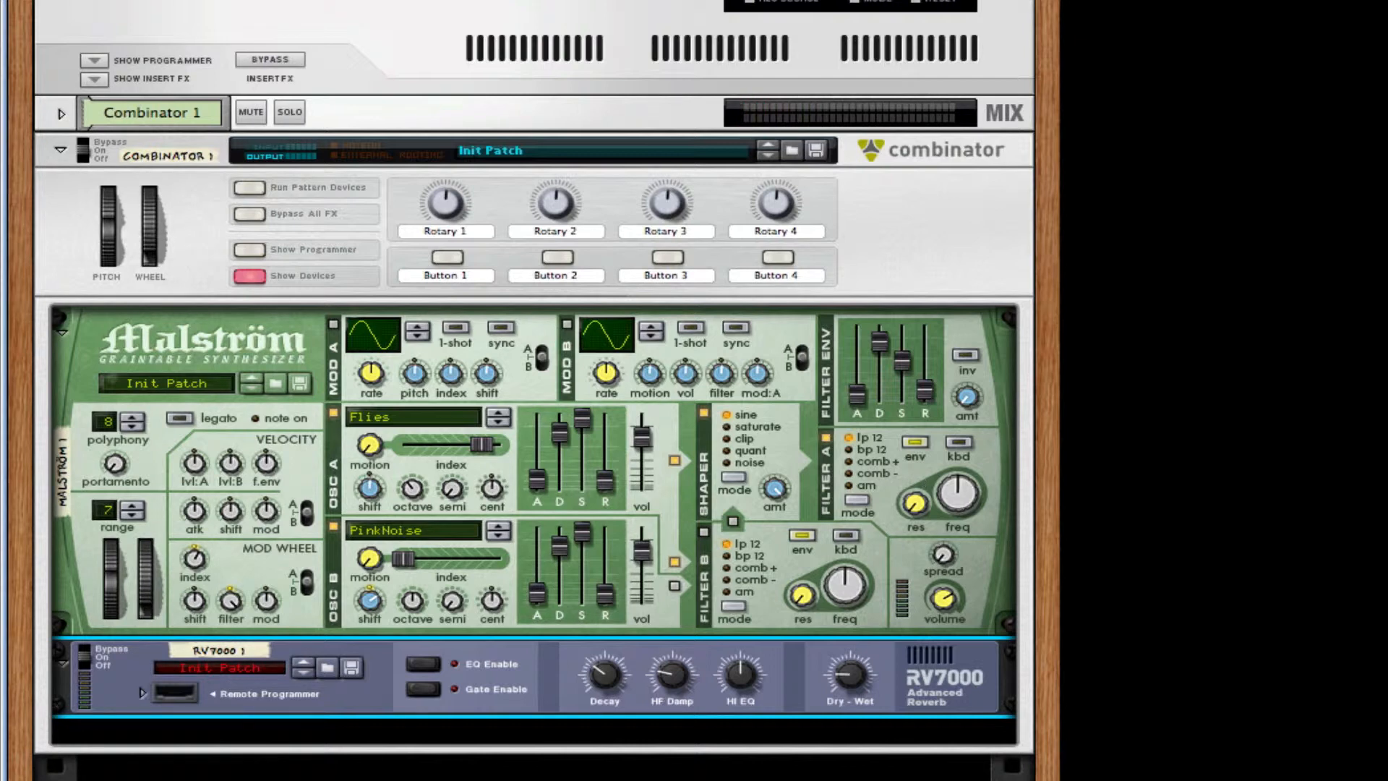
{"action": "right_click", "coordinate": [567, 707]}
{"action": "mouse_move", "coordinate": [720, 755]}
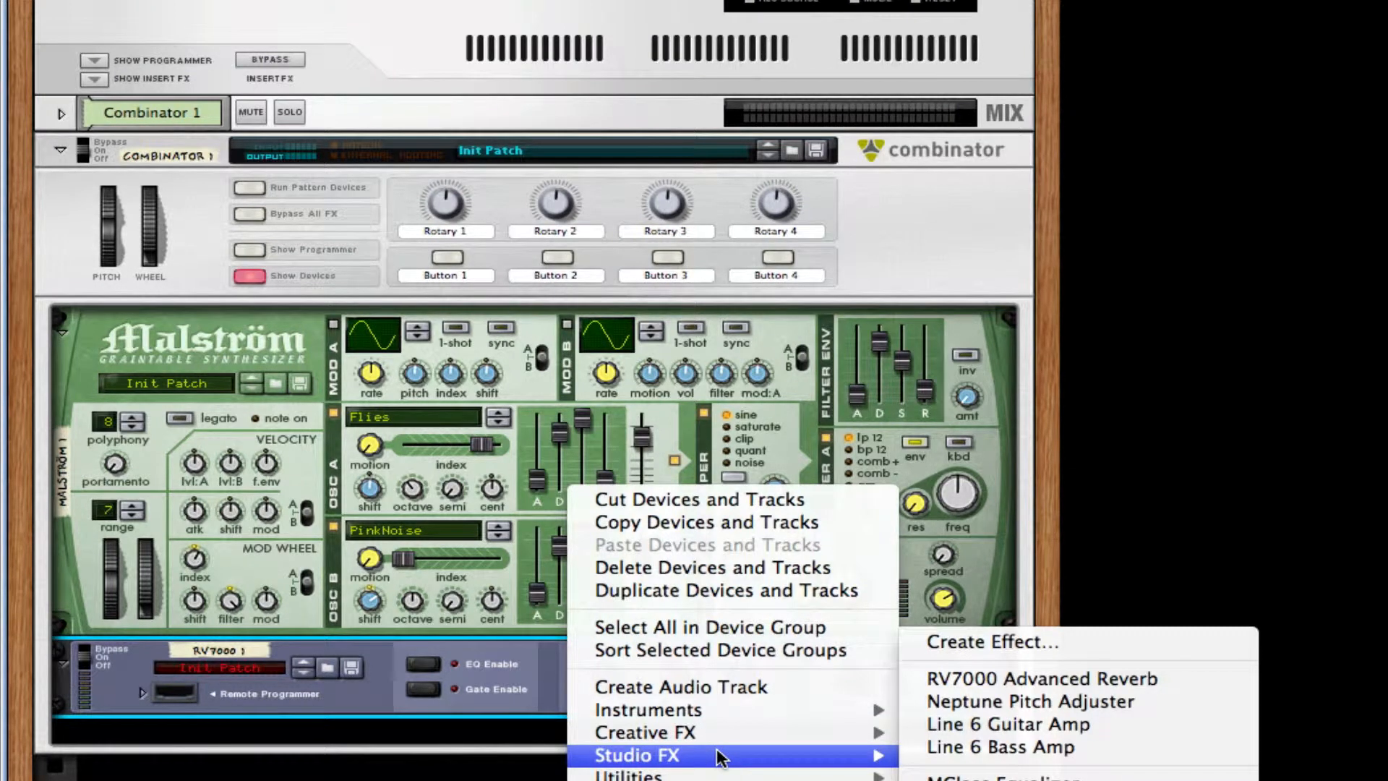
{"action": "left_click", "coordinate": [1011, 751]}
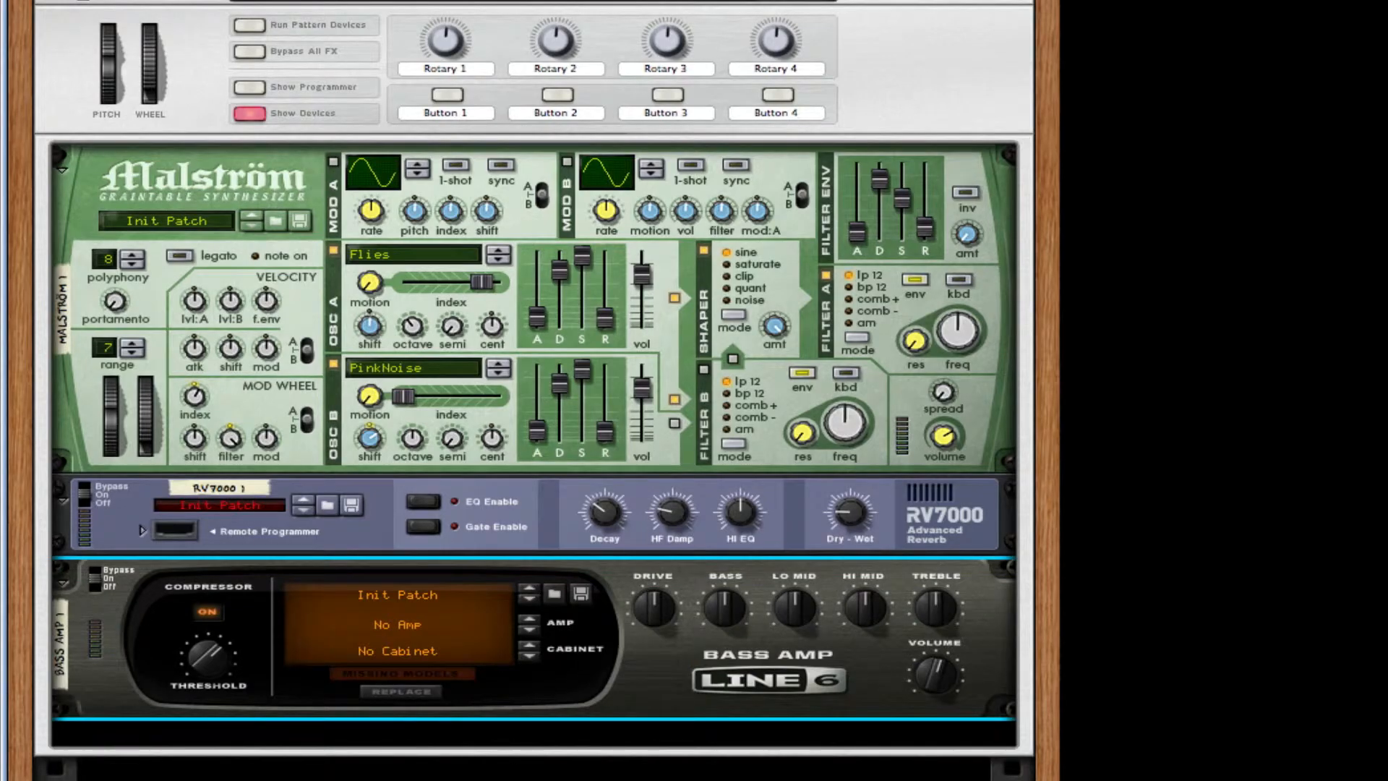
{"action": "right_click", "coordinate": [788, 662]}
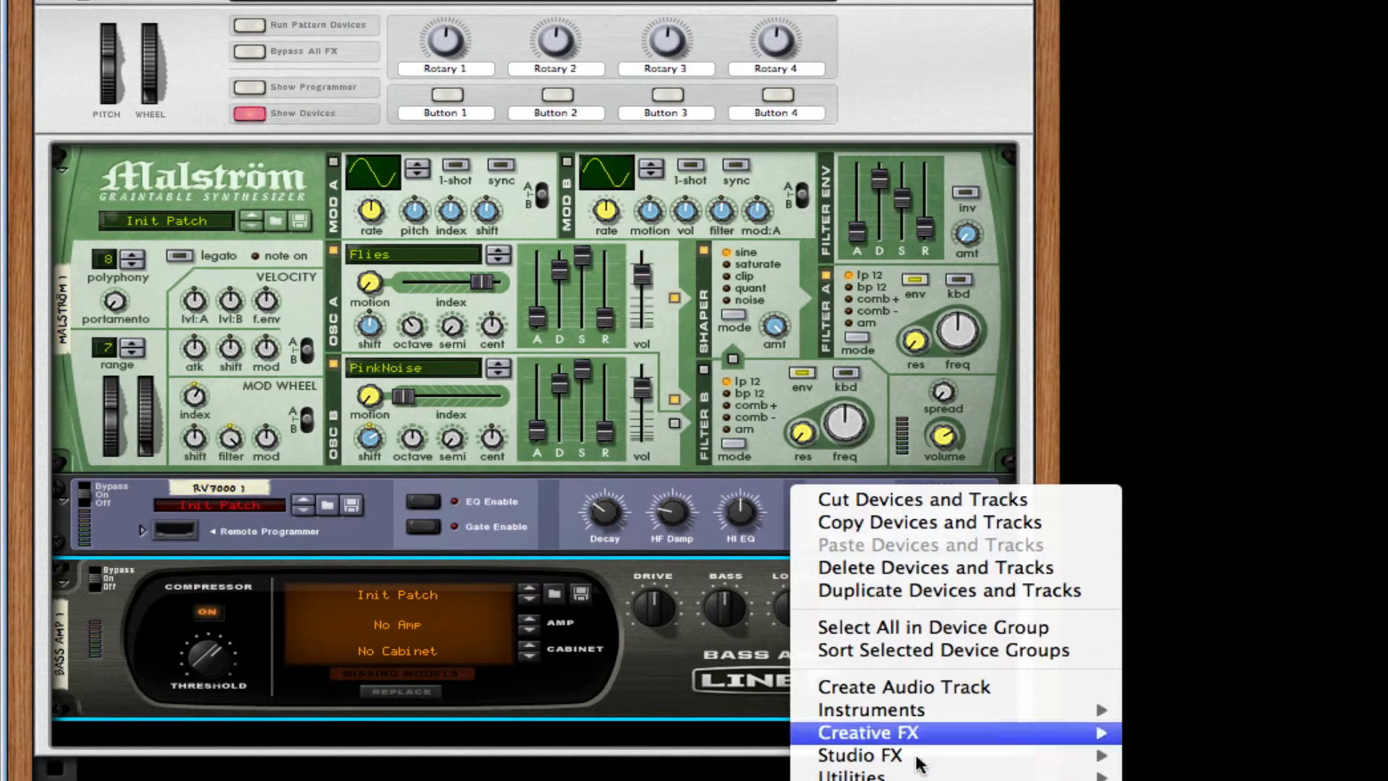
{"action": "mouse_move", "coordinate": [934, 734]}
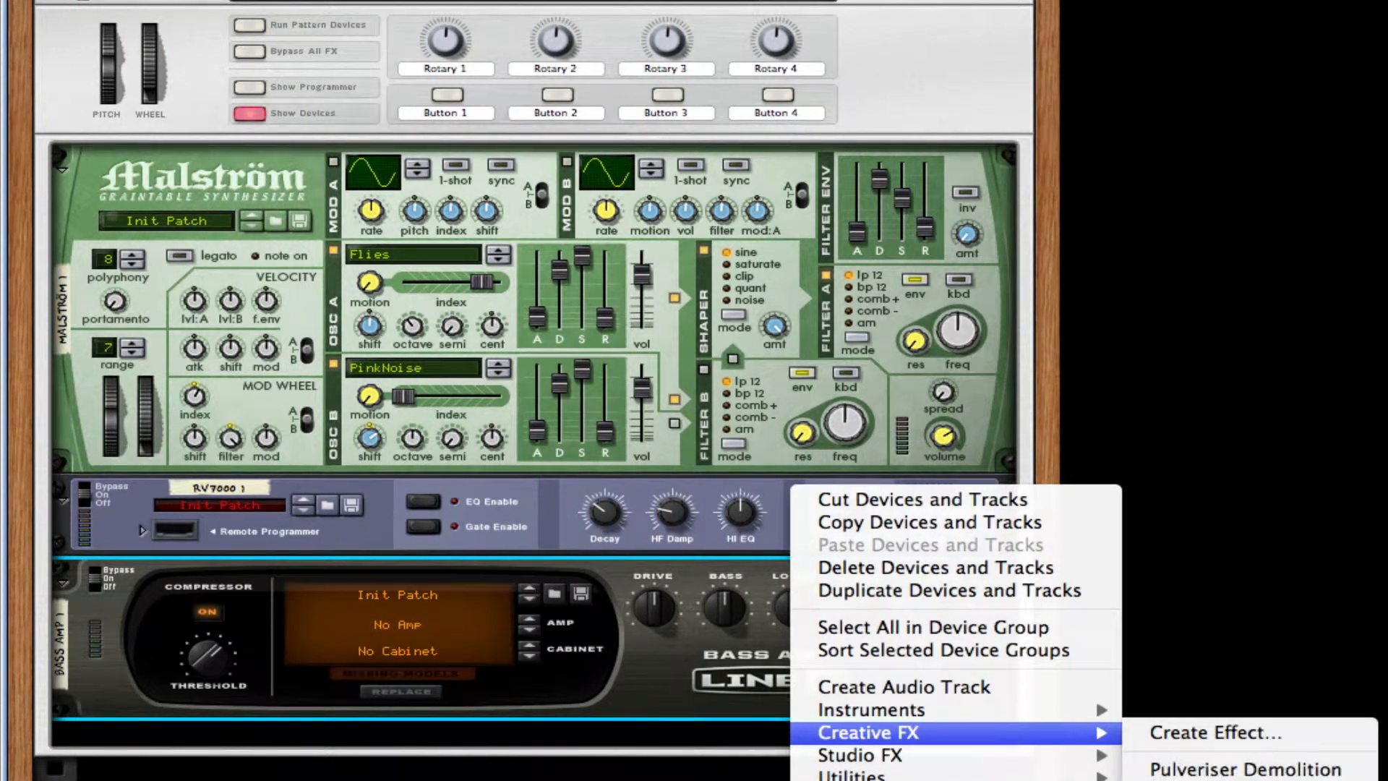
{"action": "left_click", "coordinate": [1221, 780]}
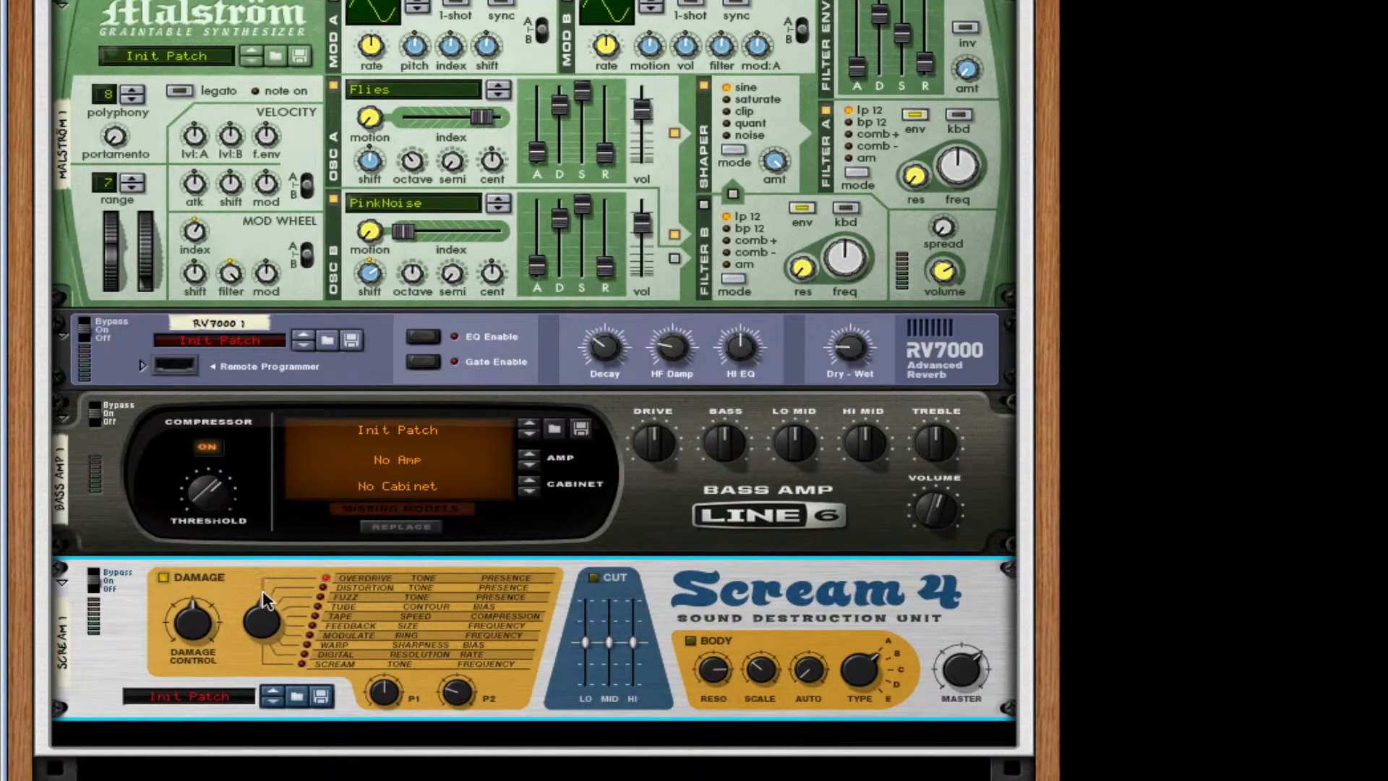
Set the Scream 4 to Warp damage with a reduced damage control and P1 and P2 at maximum, and enable Body.
{"action": "left_click_drag", "start_coordinate": [195, 630], "coordinate": [190, 633]}
{"action": "left_click_drag", "start_coordinate": [280, 617], "coordinate": [281, 558]}
{"action": "left_click", "coordinate": [689, 640]}
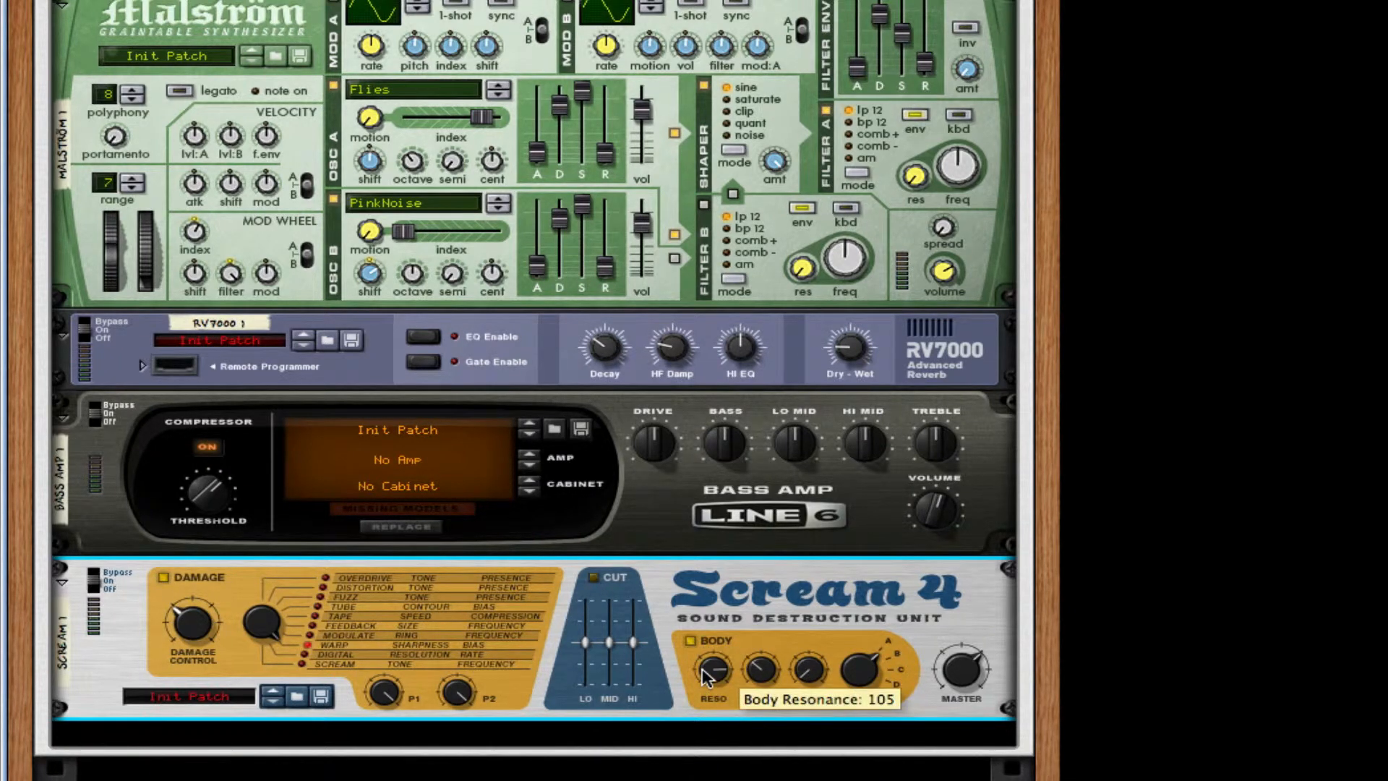
Lower the Scream 4's Body resonance and scale, raise Body auto to maximum, and change the Body type.
{"action": "left_click_drag", "start_coordinate": [701, 668], "coordinate": [706, 675]}
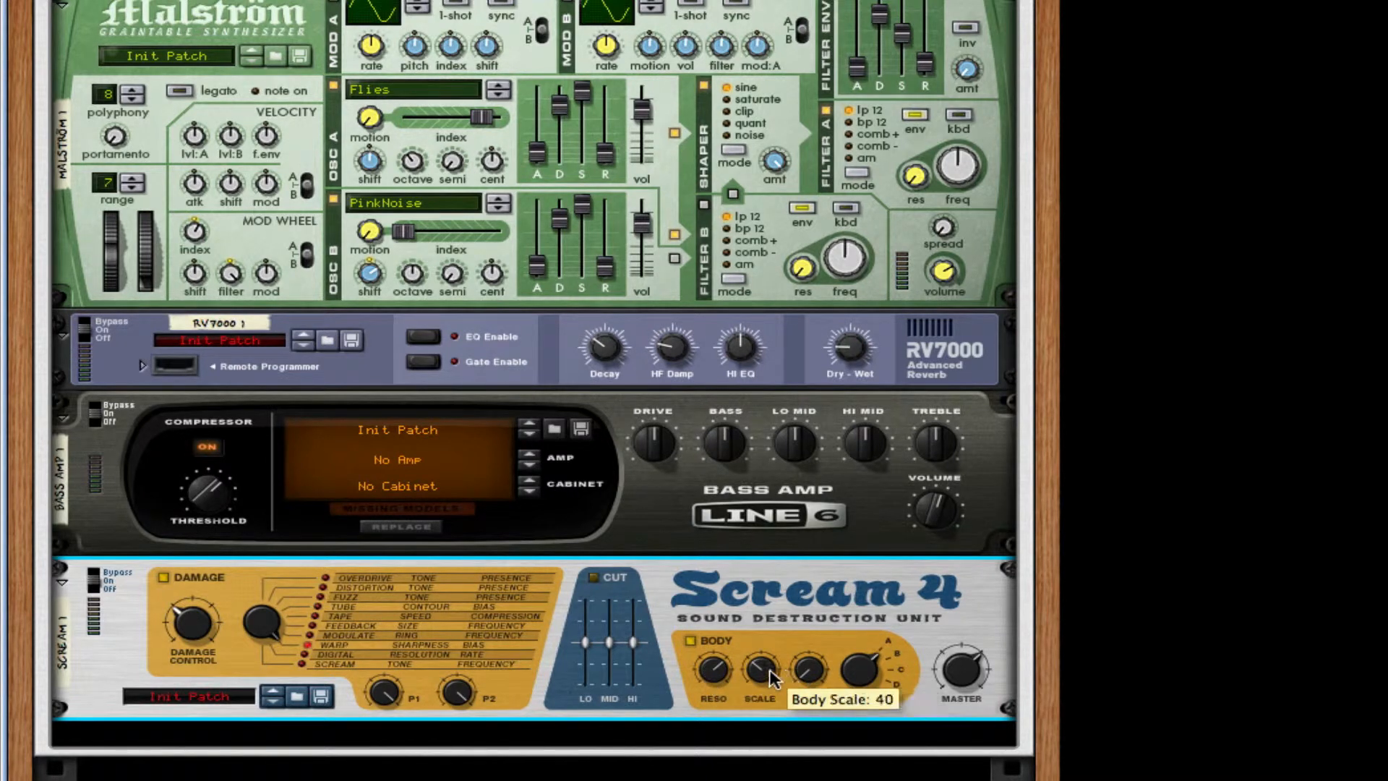
{"action": "left_click_drag", "start_coordinate": [769, 671], "coordinate": [766, 682]}
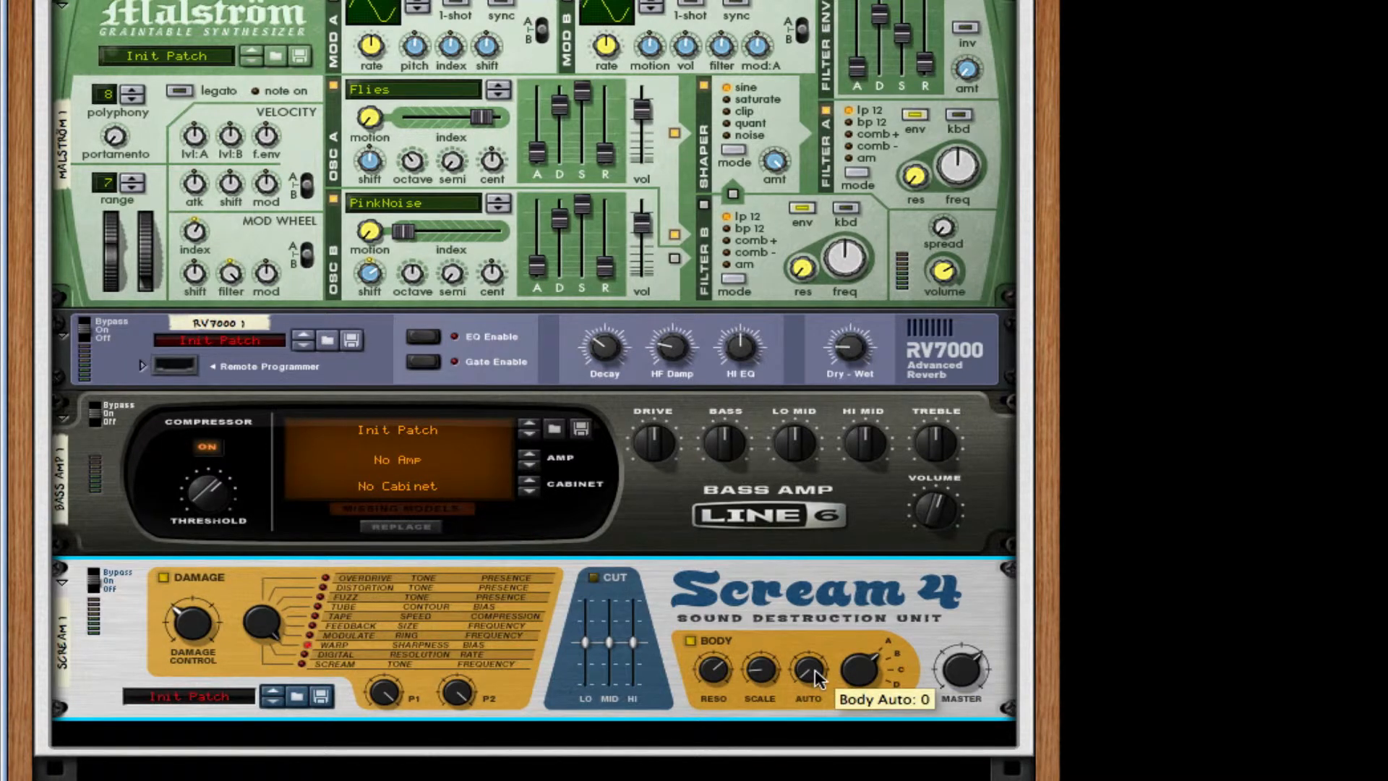
{"action": "left_click_drag", "start_coordinate": [812, 674], "coordinate": [857, 659]}
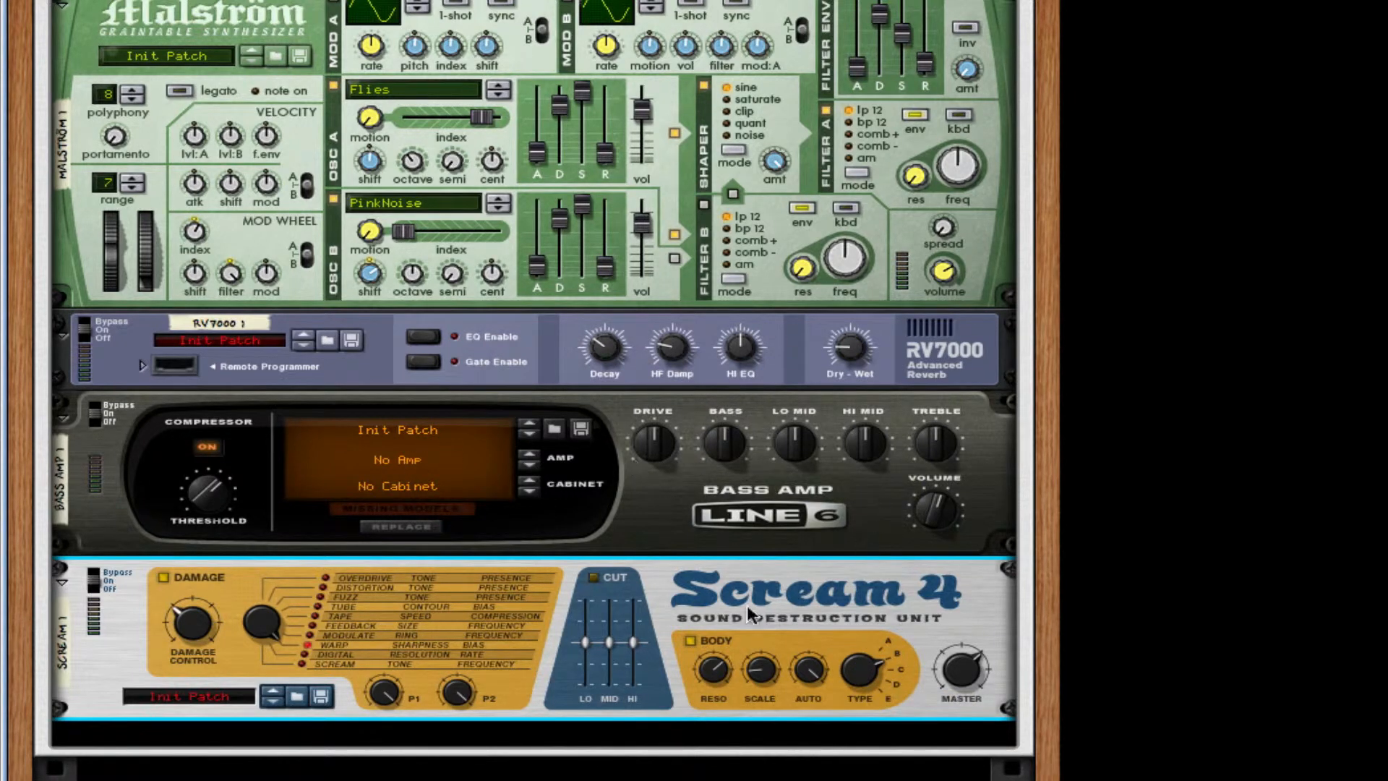
Audition the patch with the Scream 4's Body section switched off, and switch it back on.
{"action": "left_click", "coordinate": [690, 640]}
{"action": "left_click", "coordinate": [697, 638]}
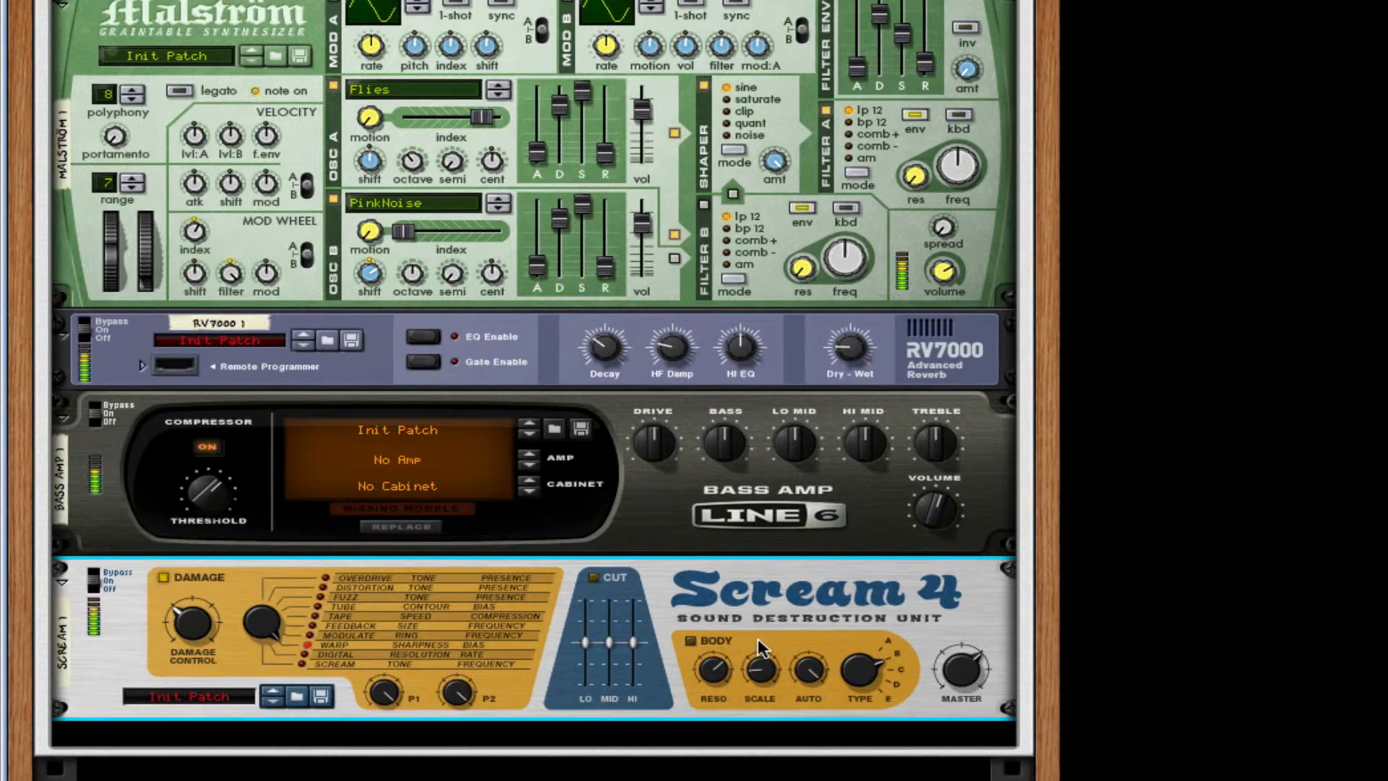
{"action": "left_click", "coordinate": [696, 640]}
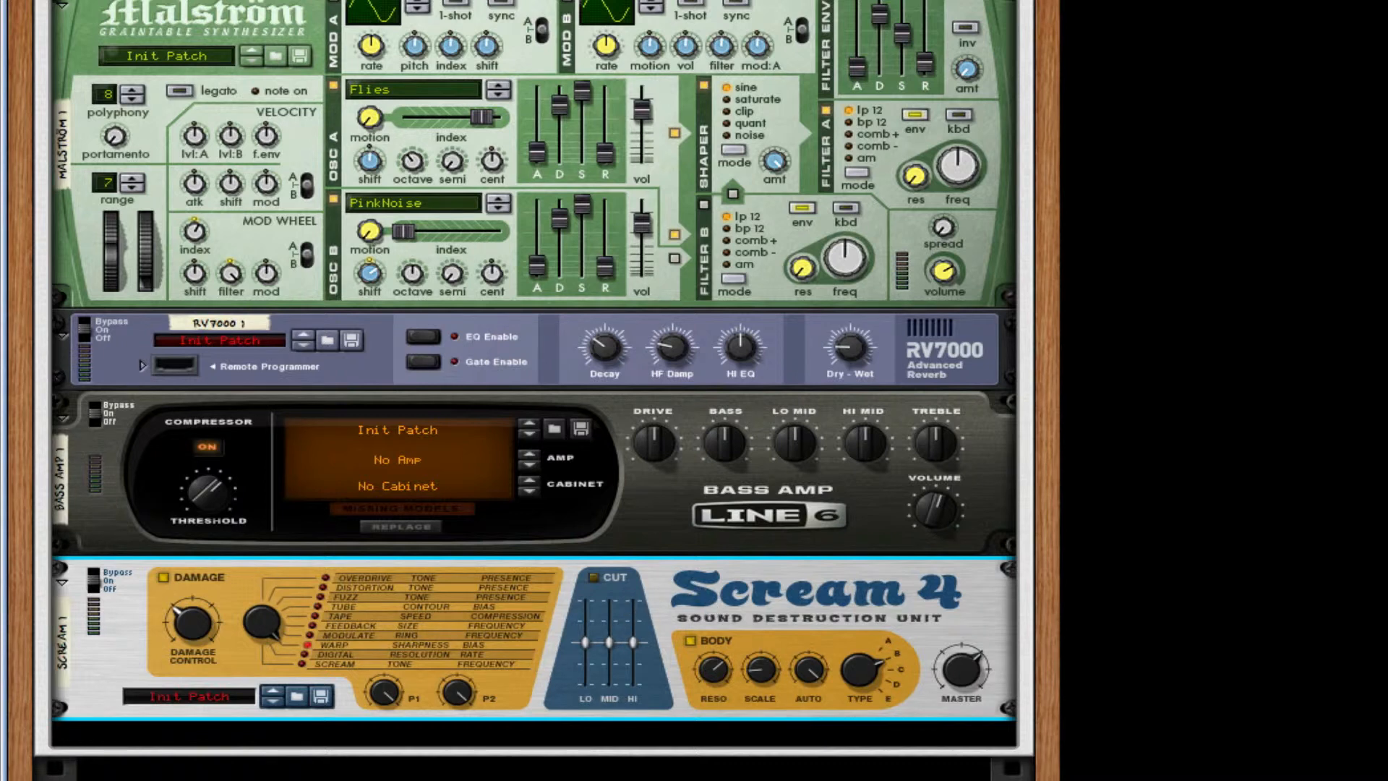
Add a second Line 6 Bass Amp below the Scream 4 in the Combinator.
{"action": "right_click", "coordinate": [582, 685]}
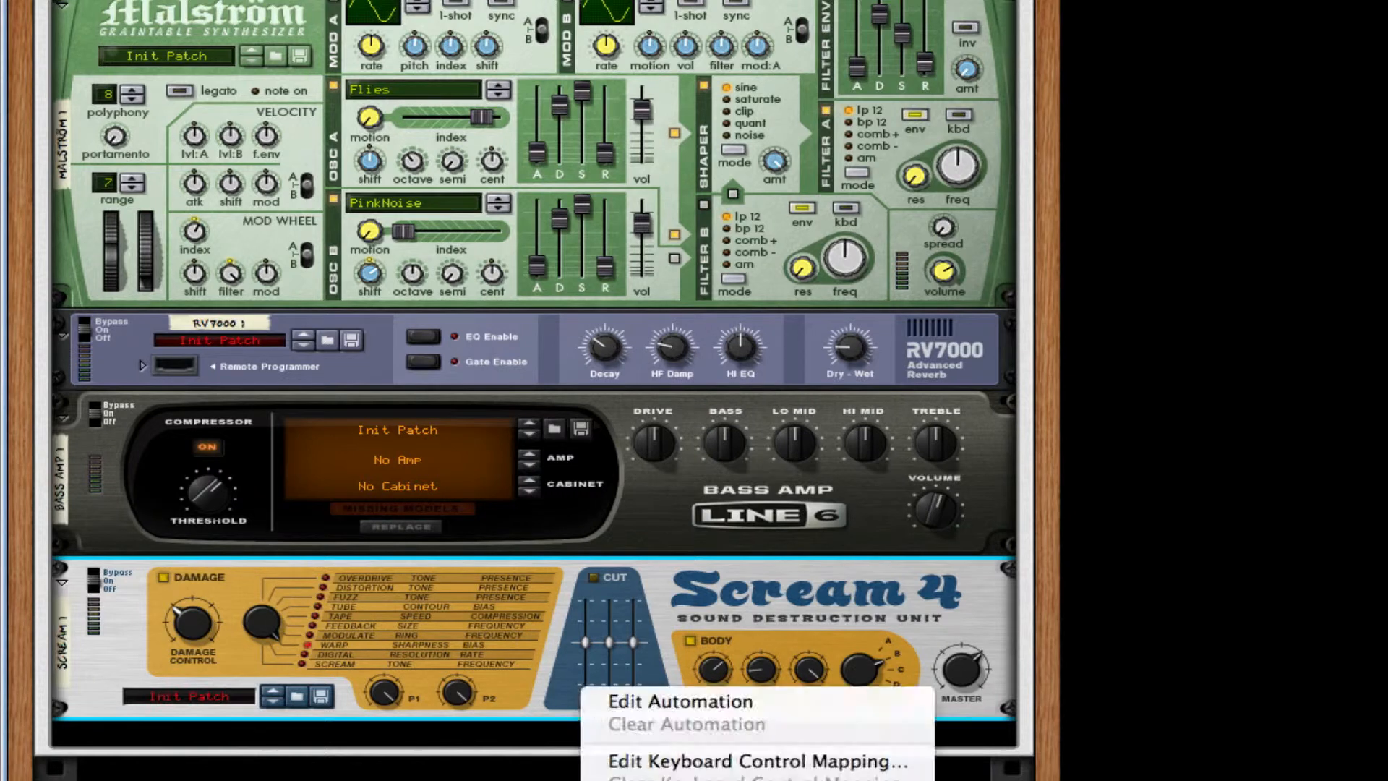
{"action": "right_click", "coordinate": [536, 678]}
{"action": "mouse_move", "coordinate": [687, 752]}
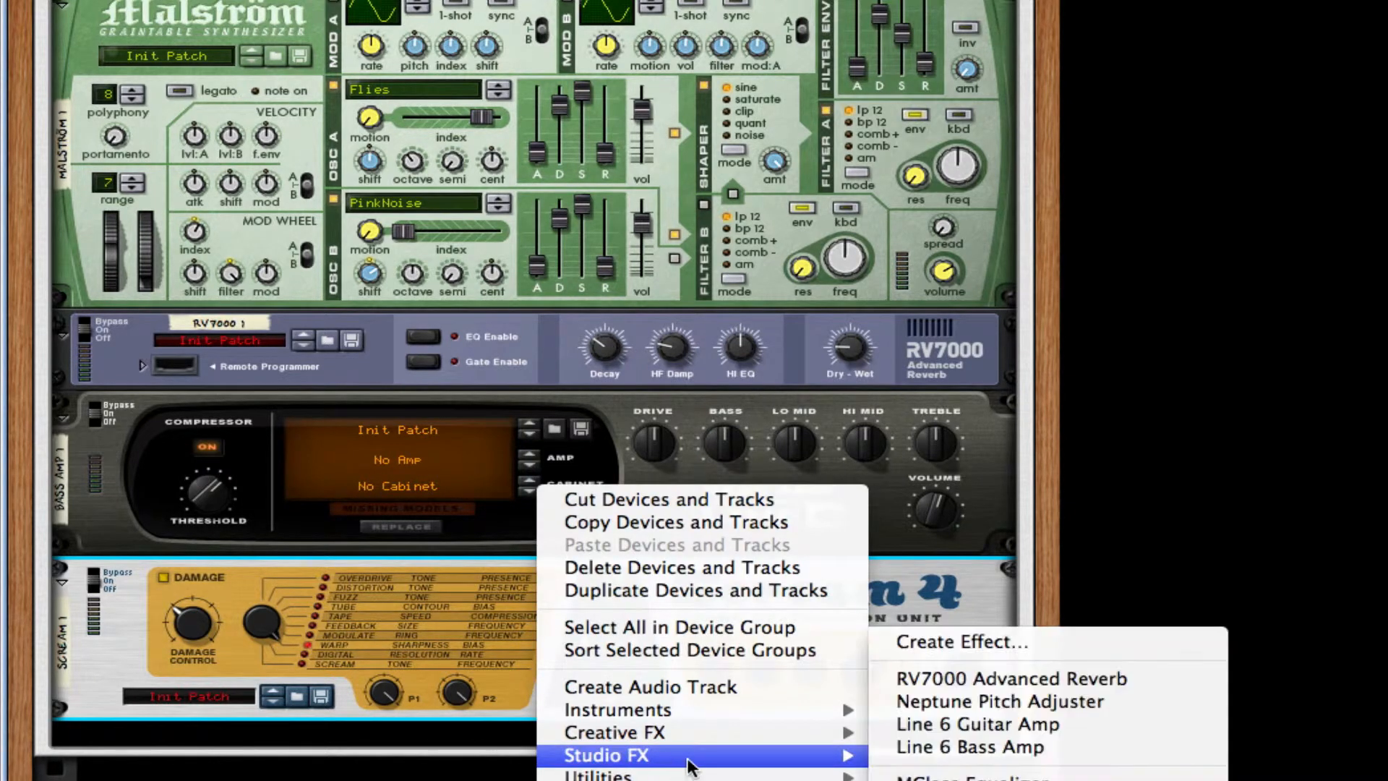
{"action": "left_click", "coordinate": [1008, 746]}
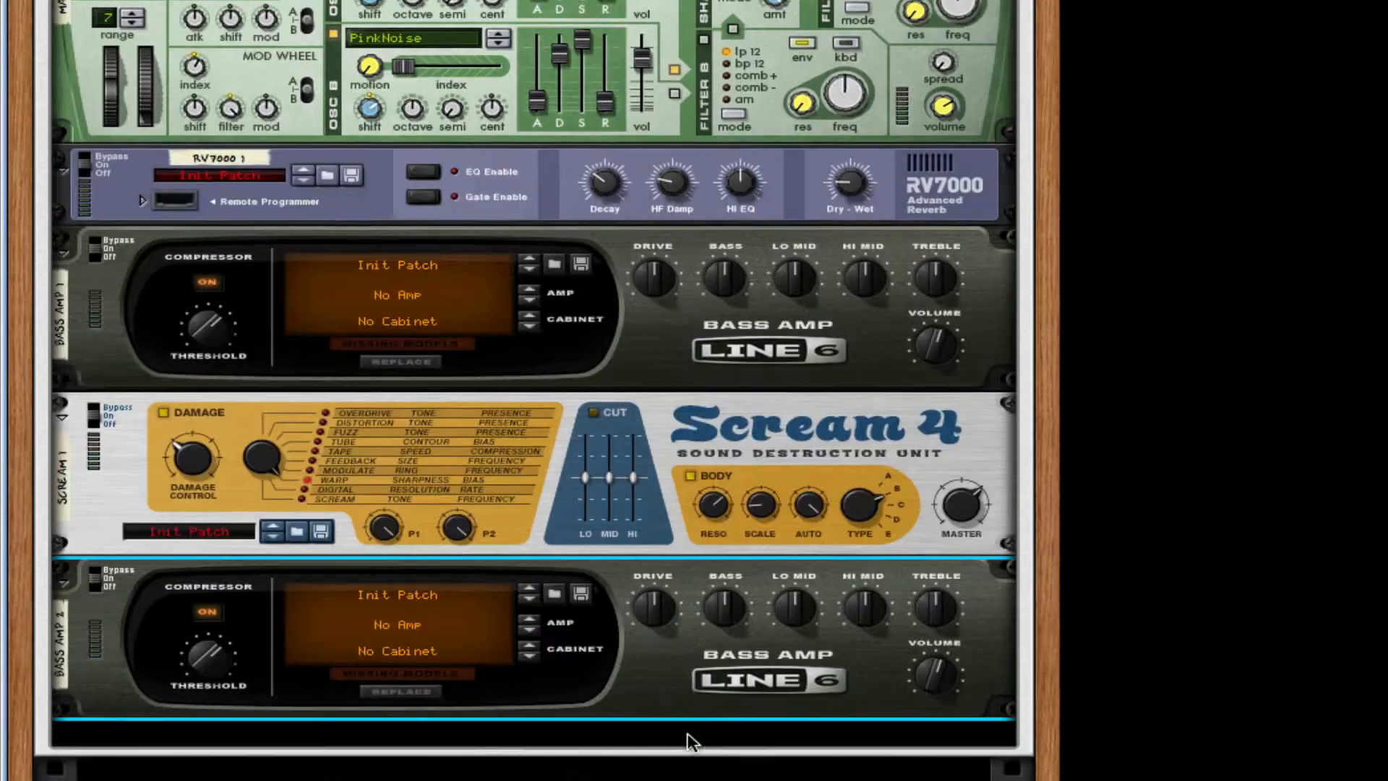
Add an MClass Equalizer below the second Bass Amp and enable its Lo Cut, Param 1, Param 2 and Hi Shelf bands.
{"action": "right_click", "coordinate": [660, 675]}
{"action": "mouse_move", "coordinate": [899, 752]}
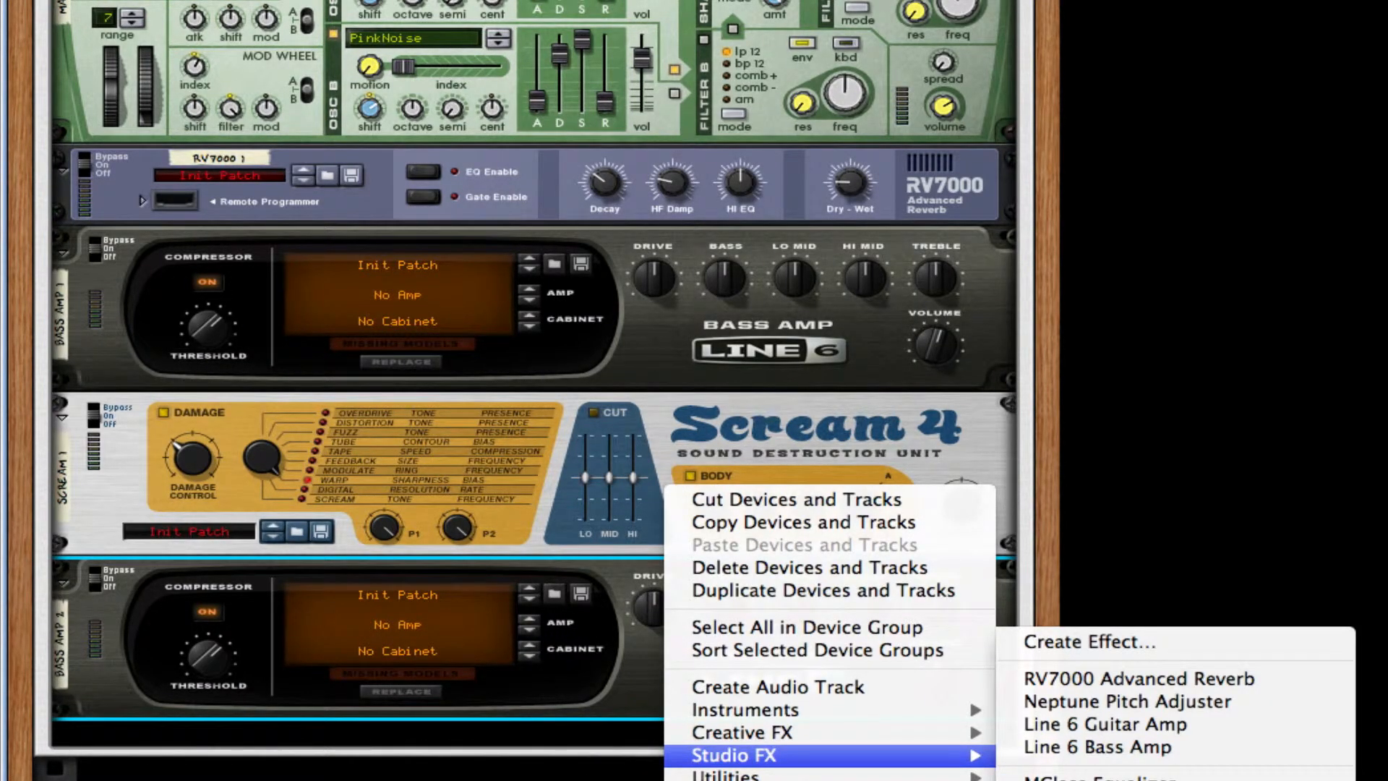
{"action": "left_click", "coordinate": [1070, 777]}
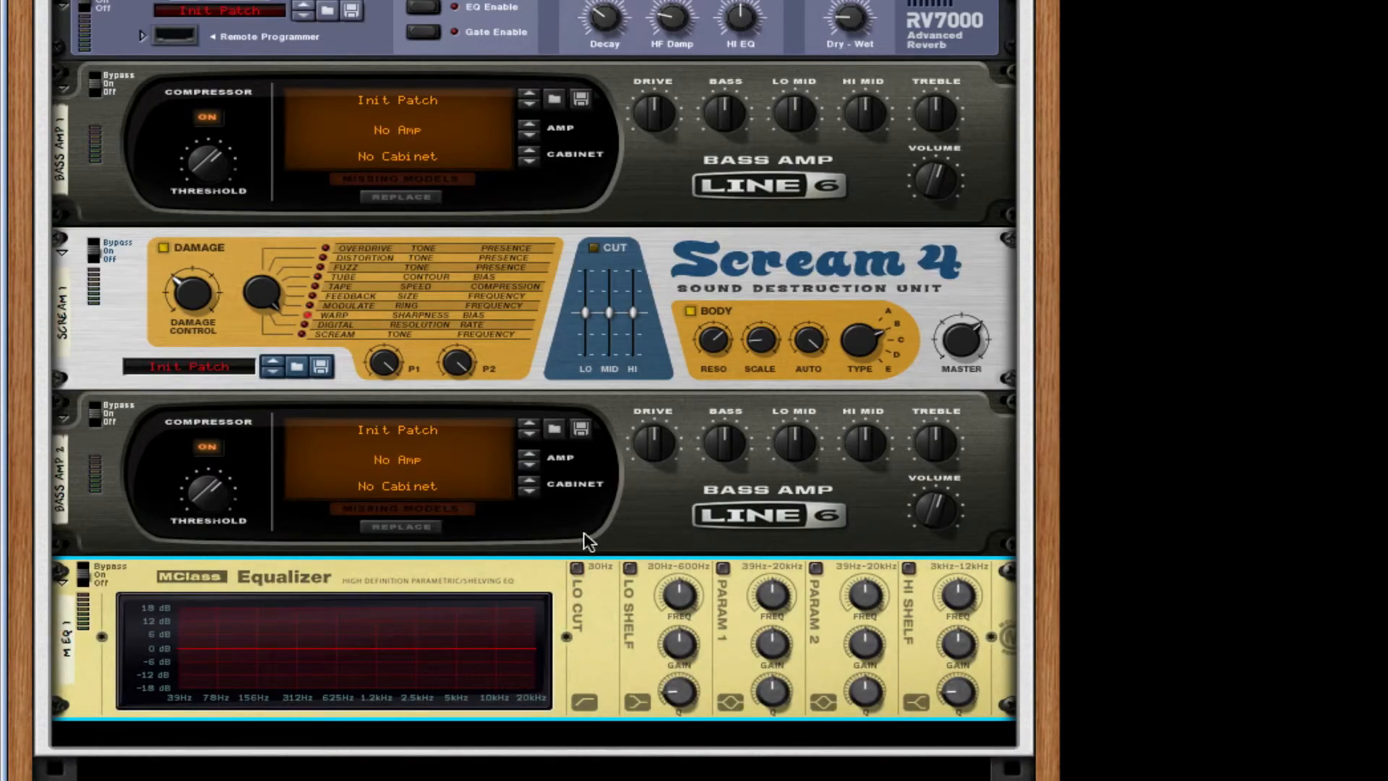
{"action": "left_click", "coordinate": [577, 567]}
{"action": "left_click", "coordinate": [723, 568]}
{"action": "left_click", "coordinate": [816, 568]}
{"action": "left_click", "coordinate": [908, 567]}
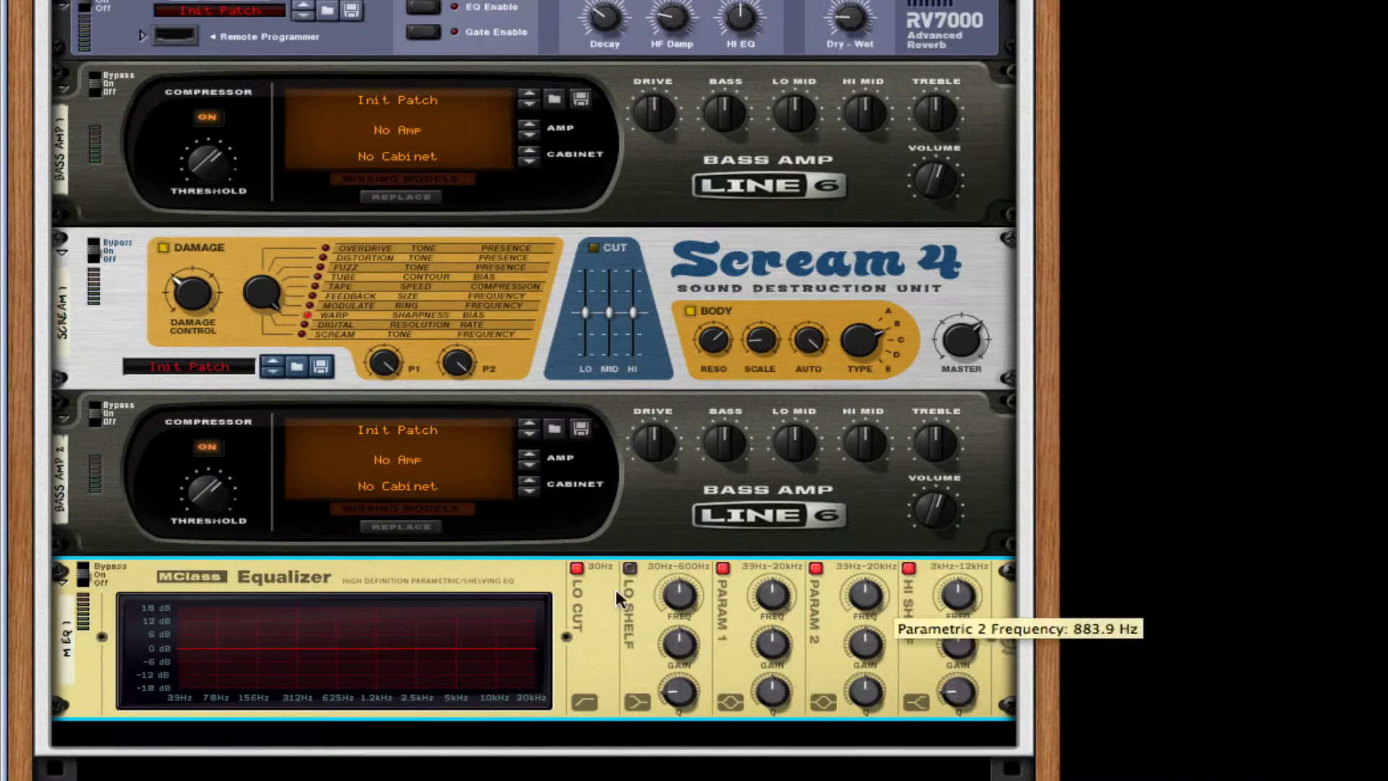
Set the equalizer's Param 1 to a narrow -18 dB cut near 150 Hz with Q at maximum.
{"action": "left_click_drag", "start_coordinate": [766, 592], "coordinate": [765, 613]}
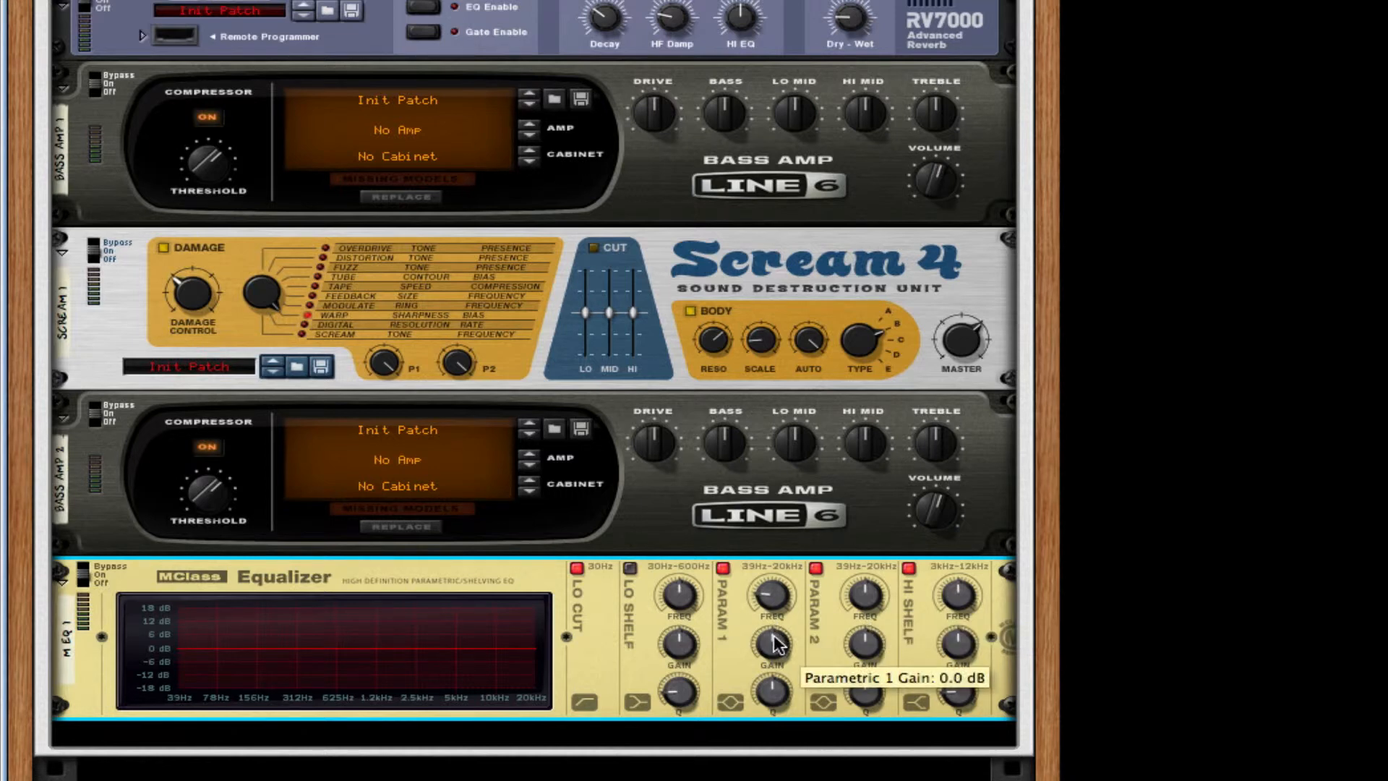
{"action": "left_click_drag", "start_coordinate": [772, 641], "coordinate": [777, 752]}
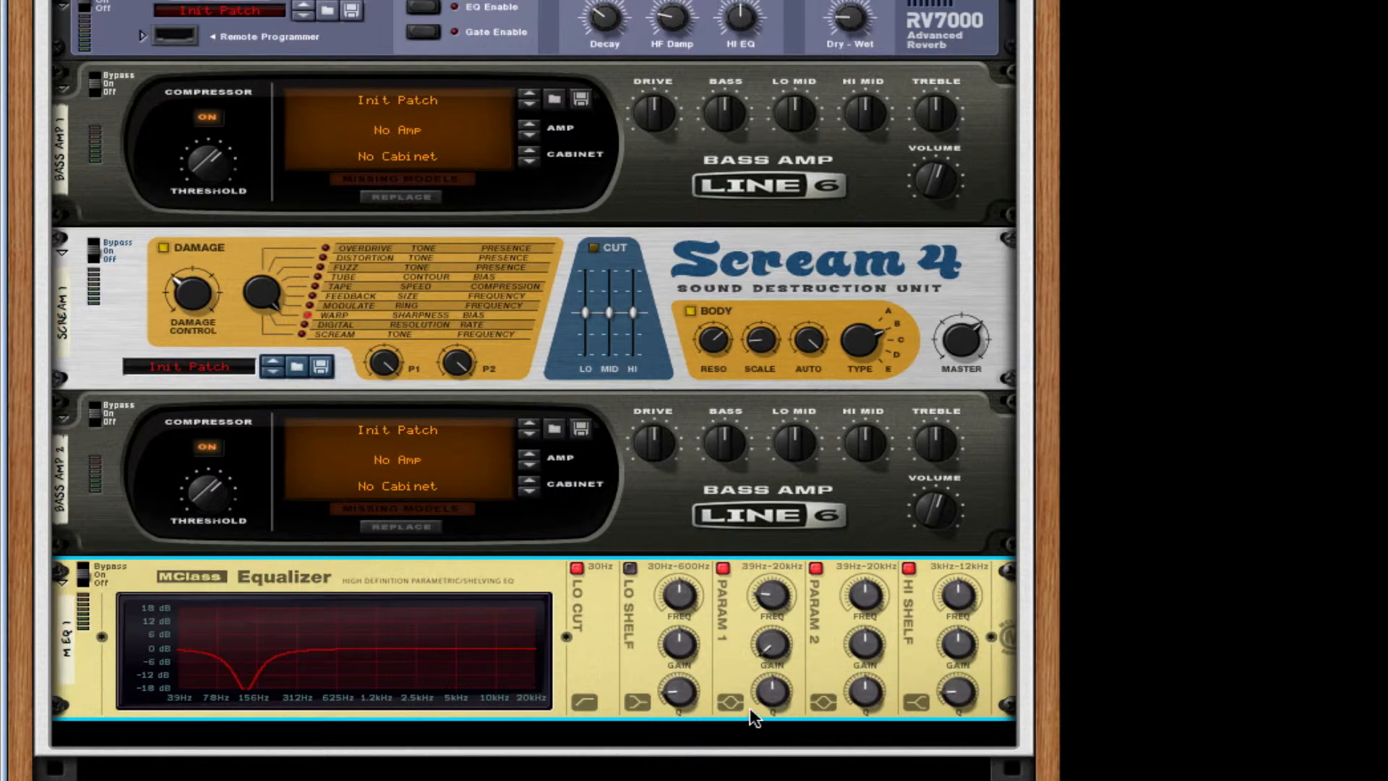
{"action": "left_click_drag", "start_coordinate": [783, 693], "coordinate": [824, 475]}
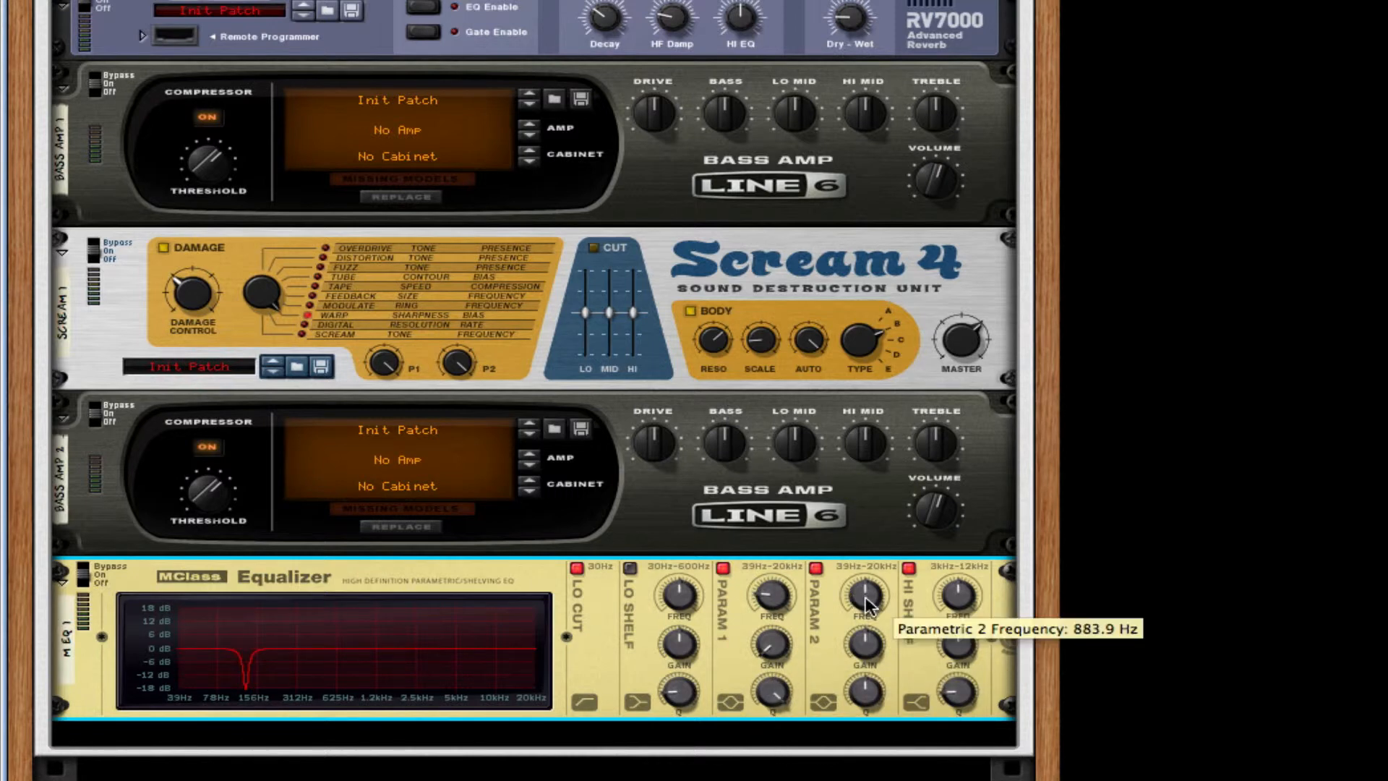
Set Param 2 to a narrow -18 dB cut near 2.5 kHz, and Hi Shelf to its lowest frequency, about 2.9 dB gain and Q 2.00.
{"action": "left_click_drag", "start_coordinate": [865, 596], "coordinate": [874, 593]}
{"action": "left_click_drag", "start_coordinate": [869, 648], "coordinate": [864, 752]}
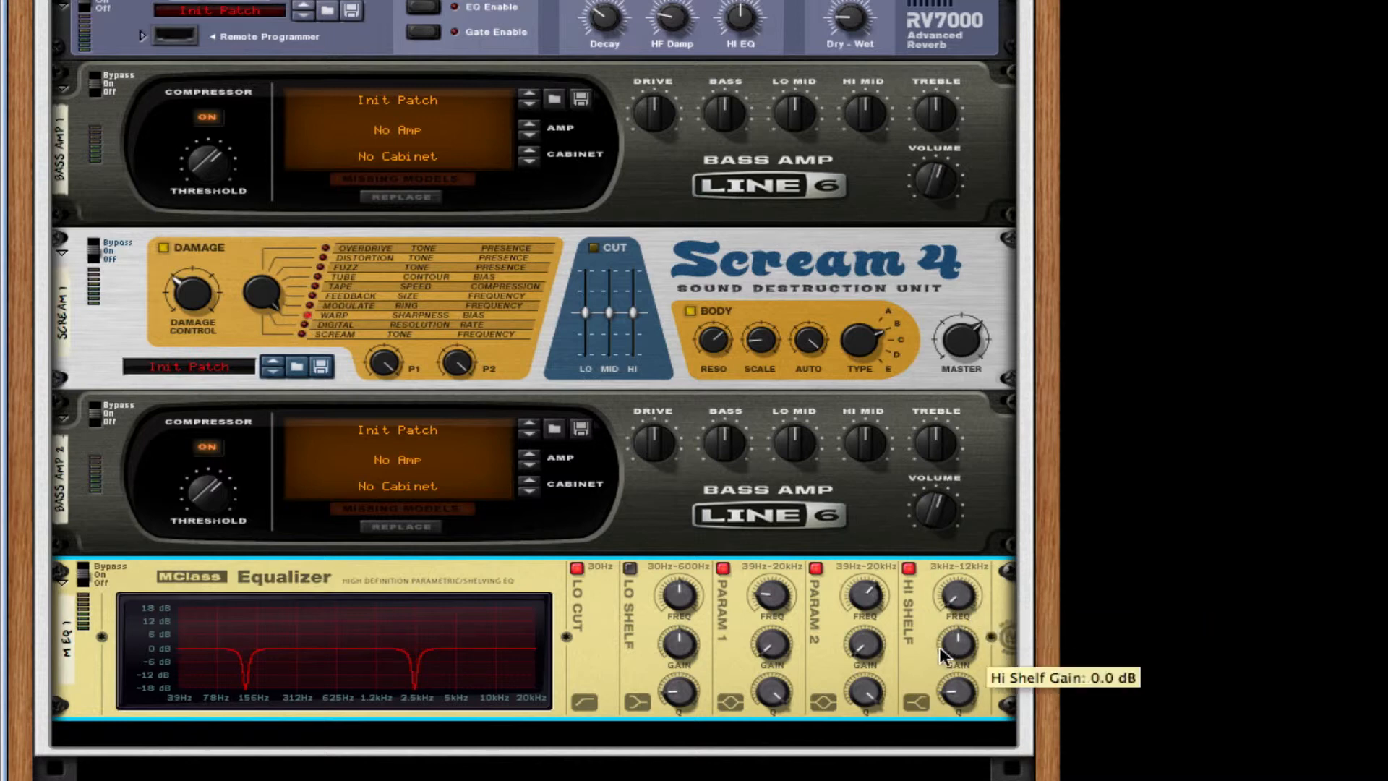
{"action": "left_click_drag", "start_coordinate": [953, 648], "coordinate": [952, 646]}
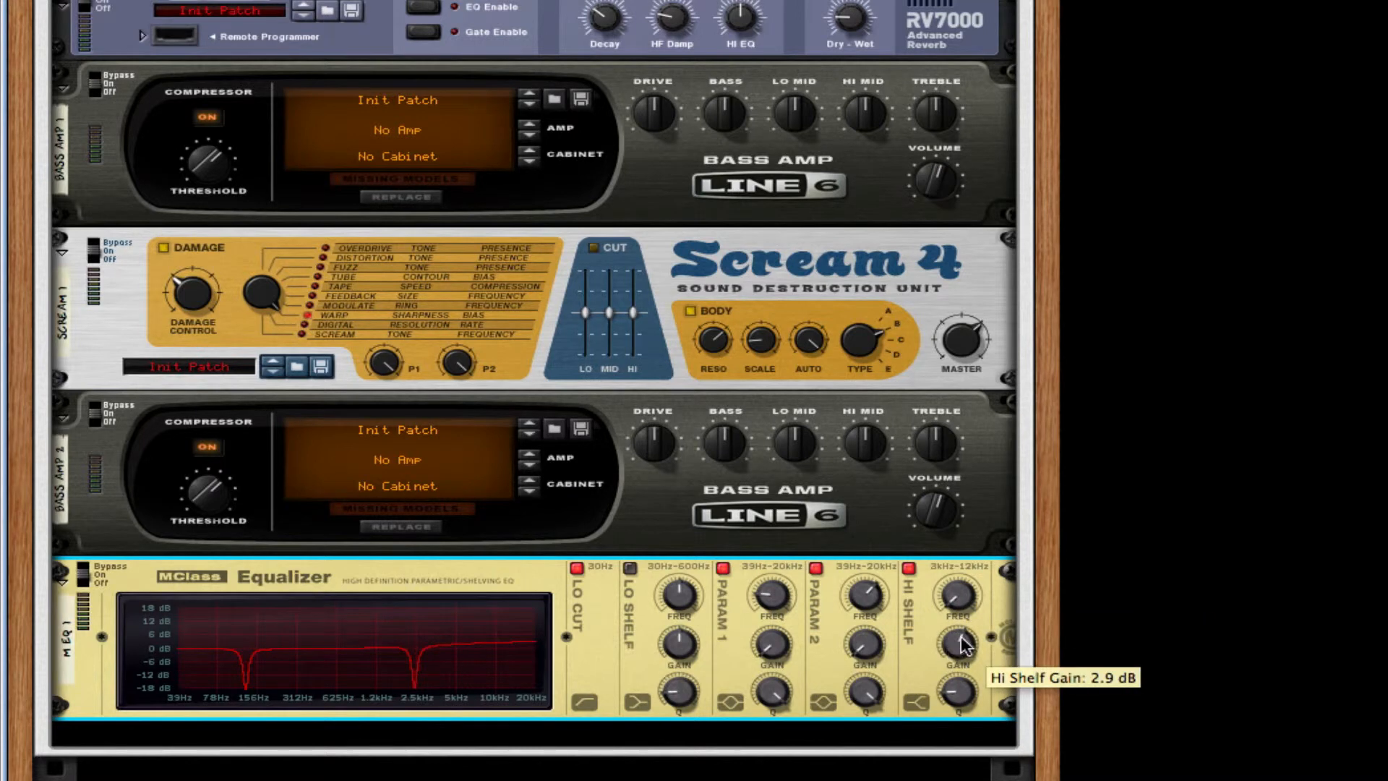
{"action": "left_click_drag", "start_coordinate": [960, 698], "coordinate": [981, 552]}
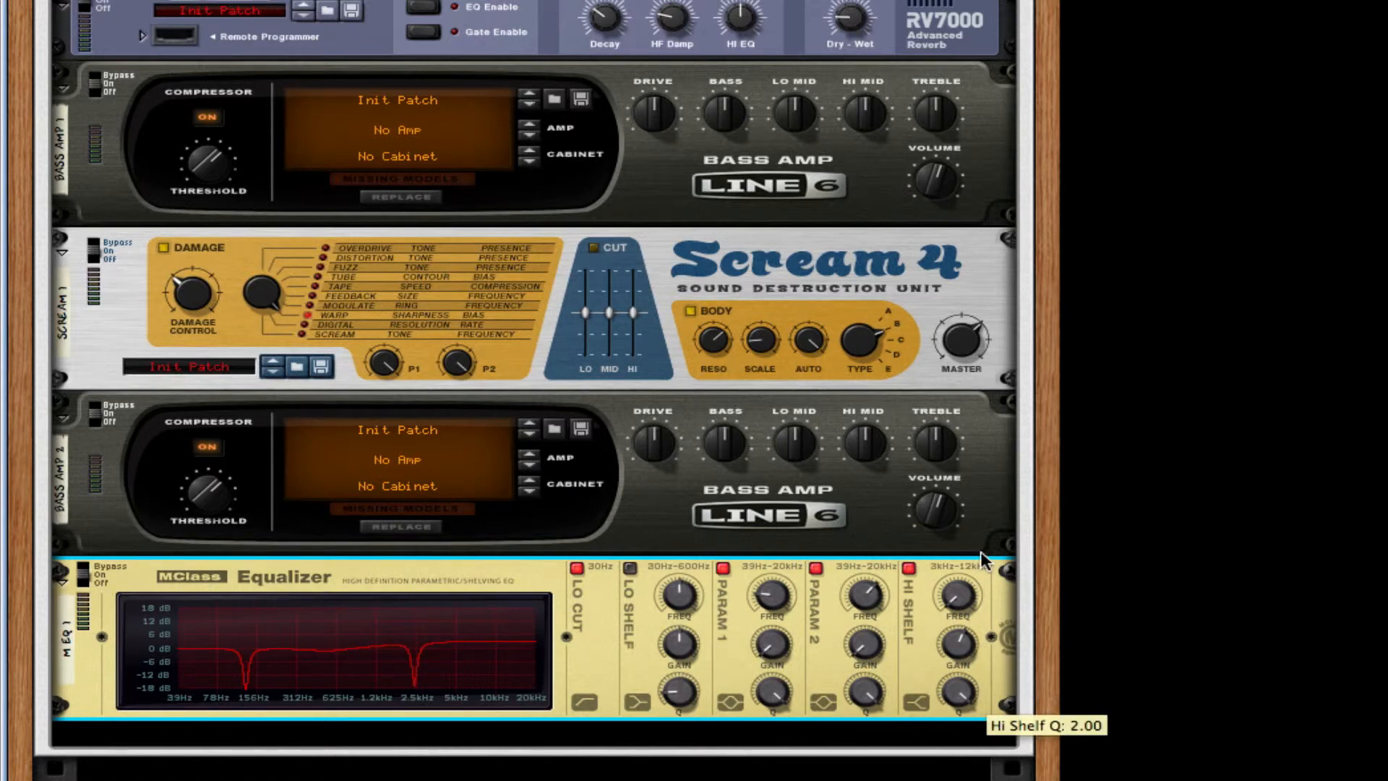
Add an MClass Maximizer below the equalizer and switch off its limiter.
{"action": "right_click", "coordinate": [902, 568]}
{"action": "mouse_move", "coordinate": [1041, 780]}
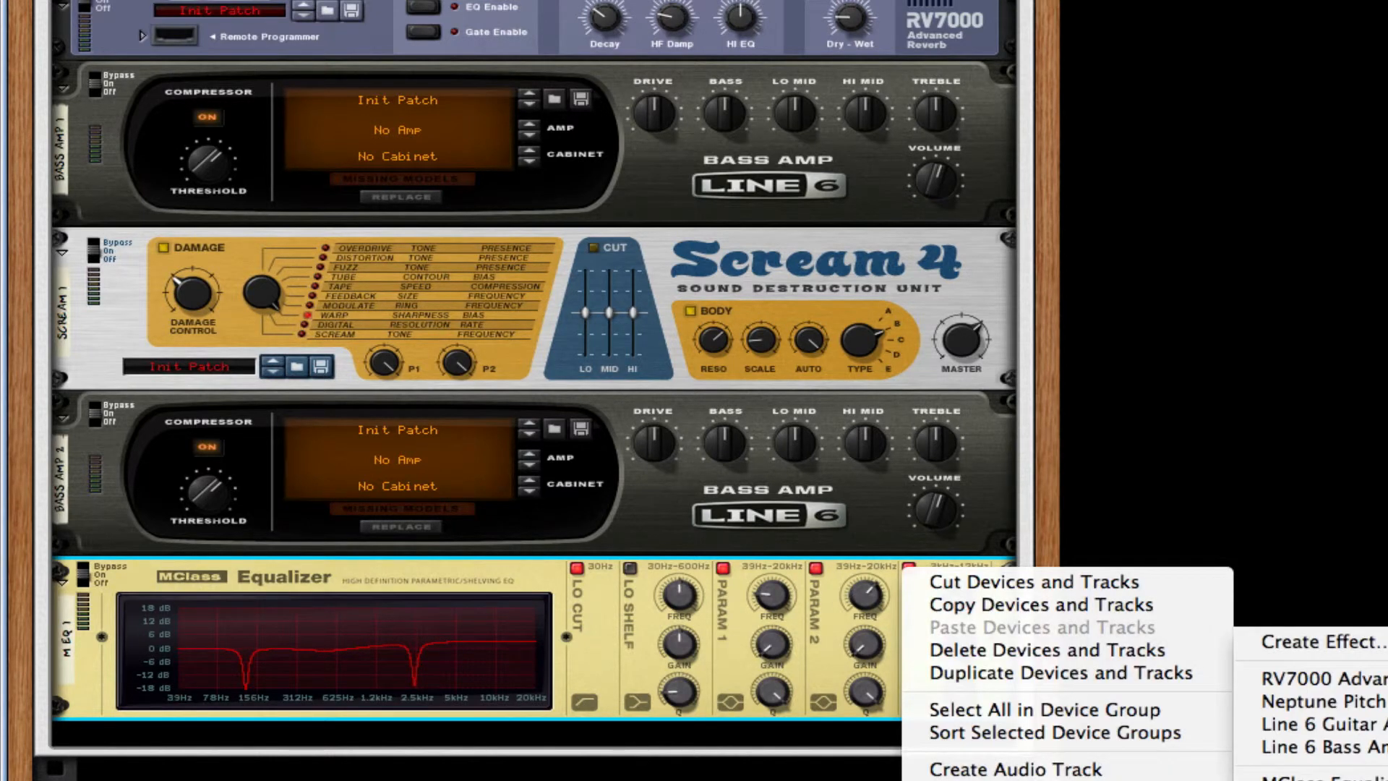
{"action": "left_click", "coordinate": [1322, 780]}
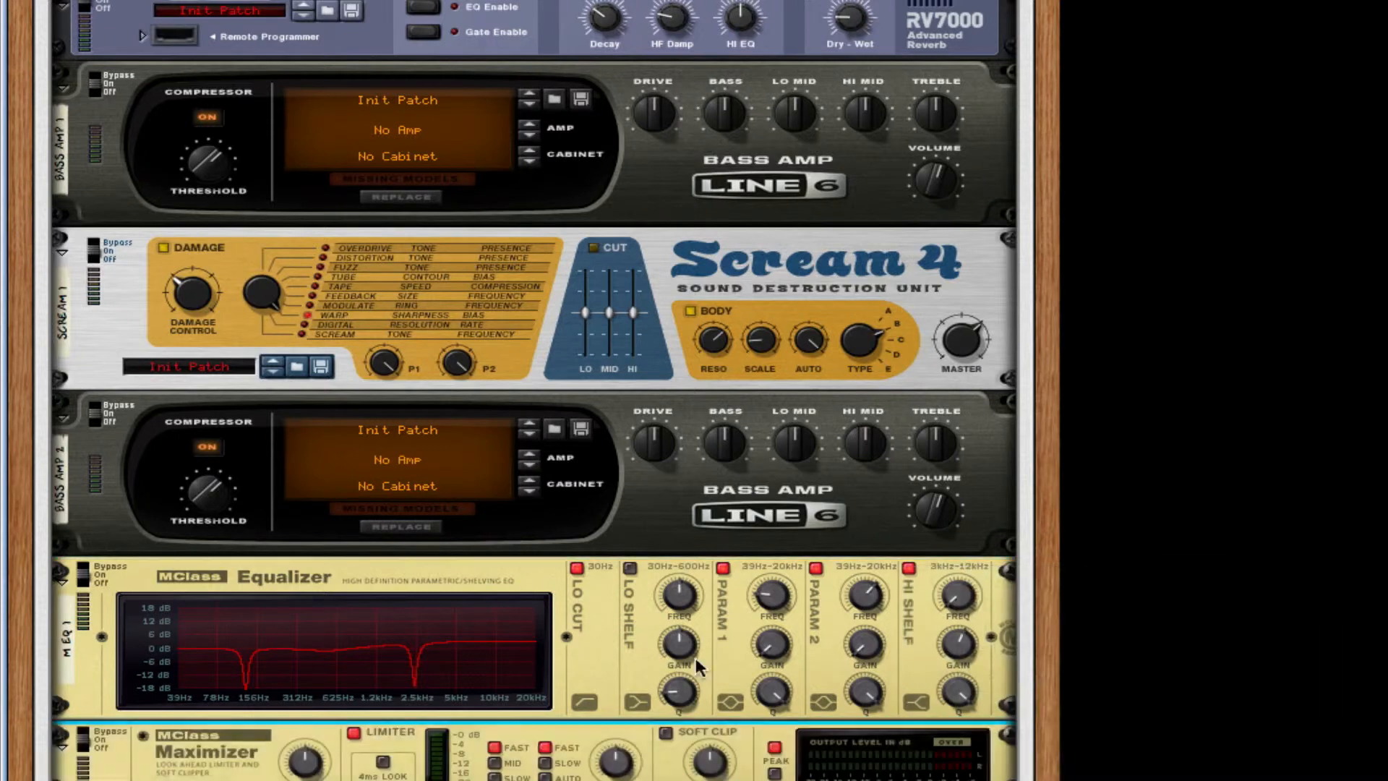
{"action": "left_click", "coordinate": [345, 649]}
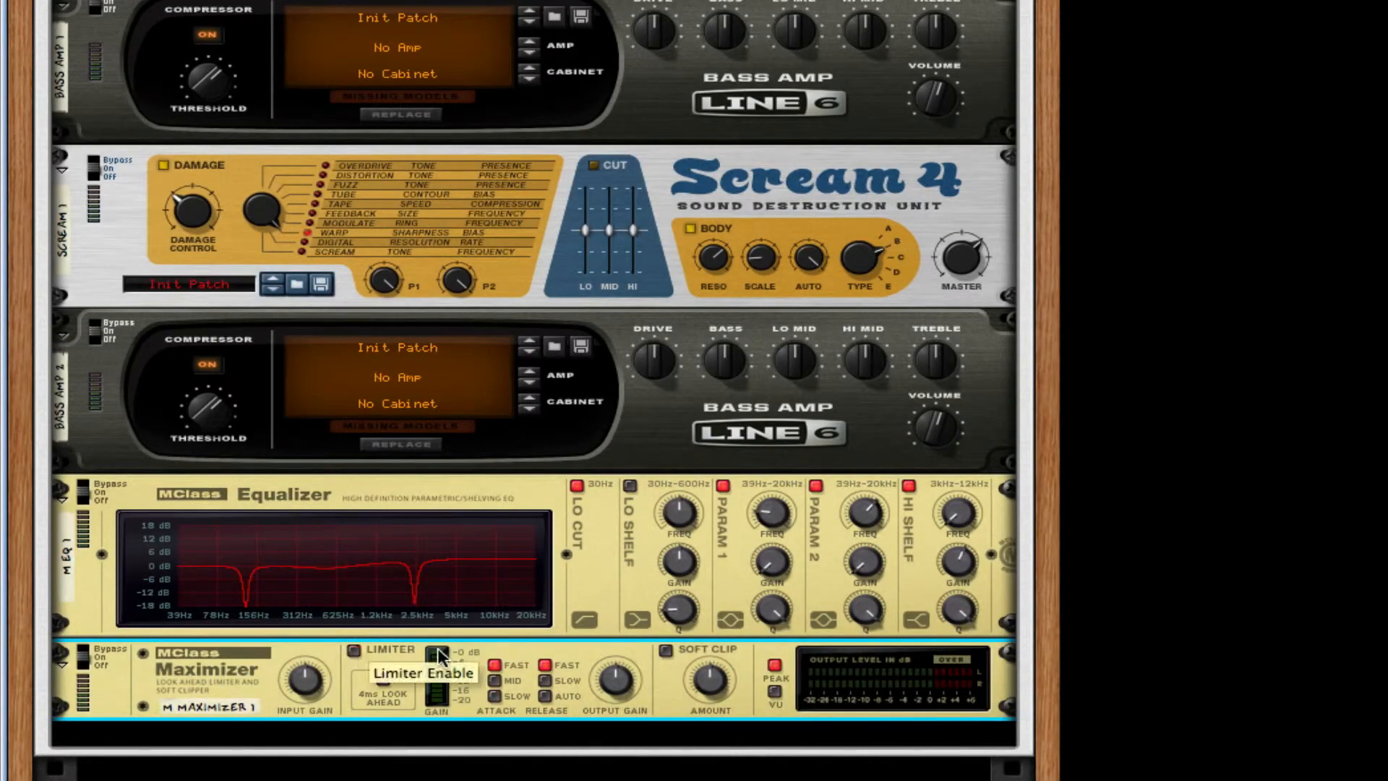
Set the Maximizer's release speed to Auto, enable Soft Clip and raise the soft clip amount to maximum.
{"action": "left_click", "coordinate": [544, 697]}
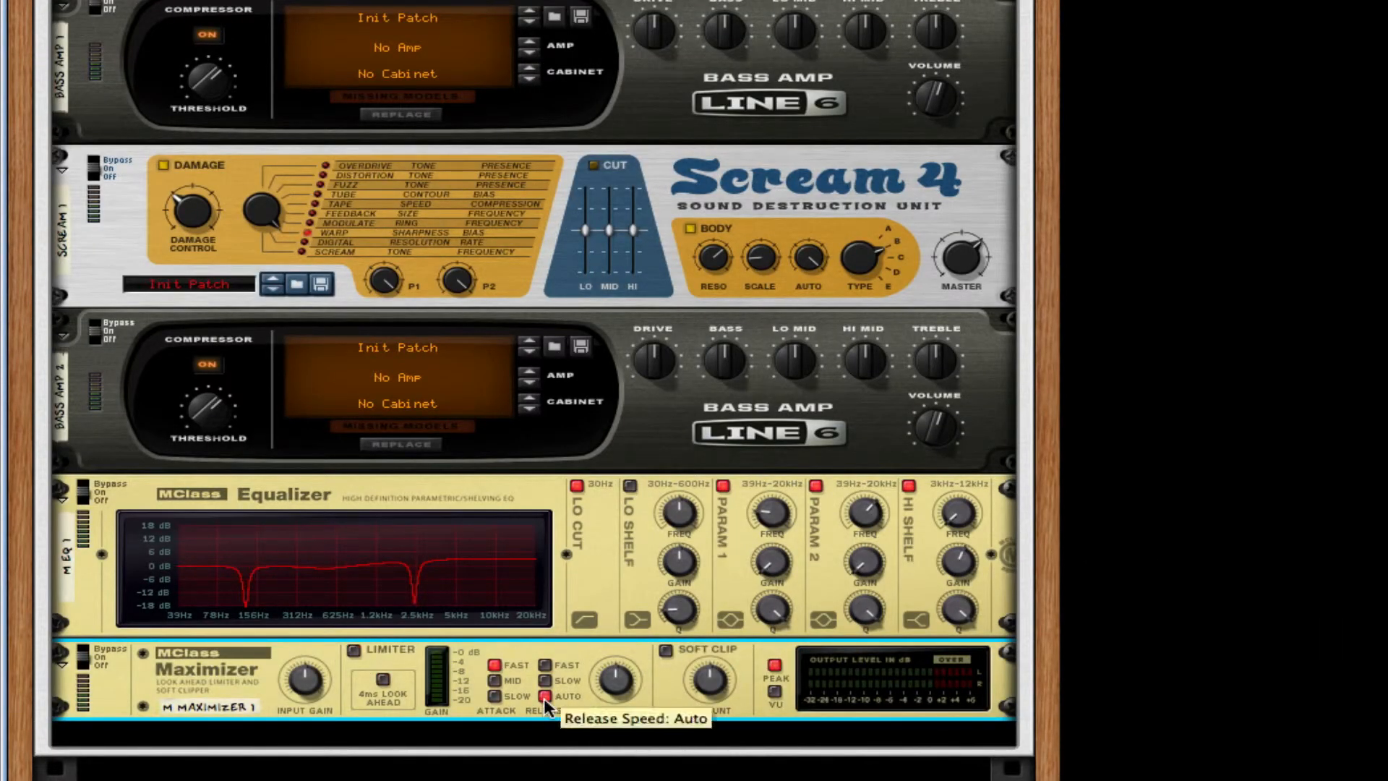
{"action": "left_click", "coordinate": [669, 649]}
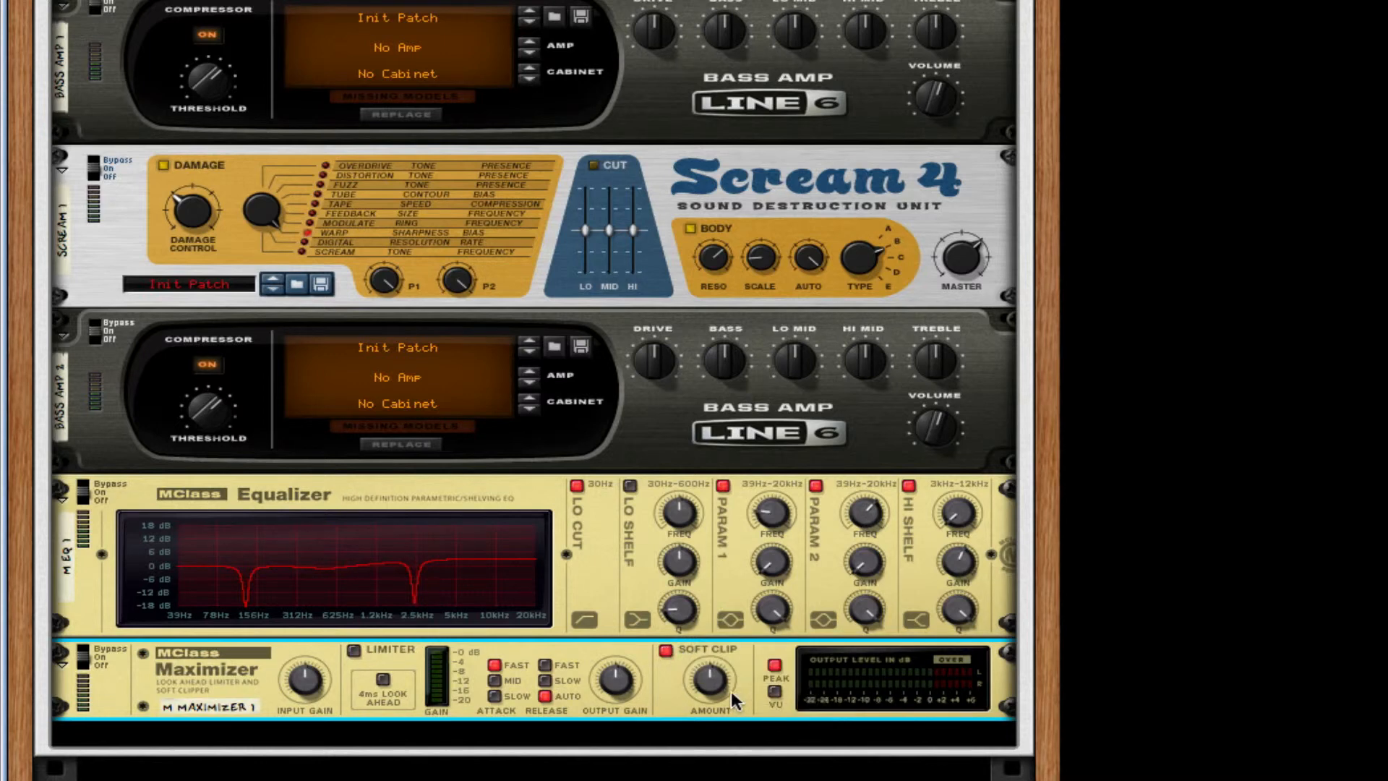
{"action": "left_click_drag", "start_coordinate": [719, 691], "coordinate": [700, 470]}
Add a third Line 6 Bass Amp below the Maximizer and select the Malström.
{"action": "right_click", "coordinate": [666, 686]}
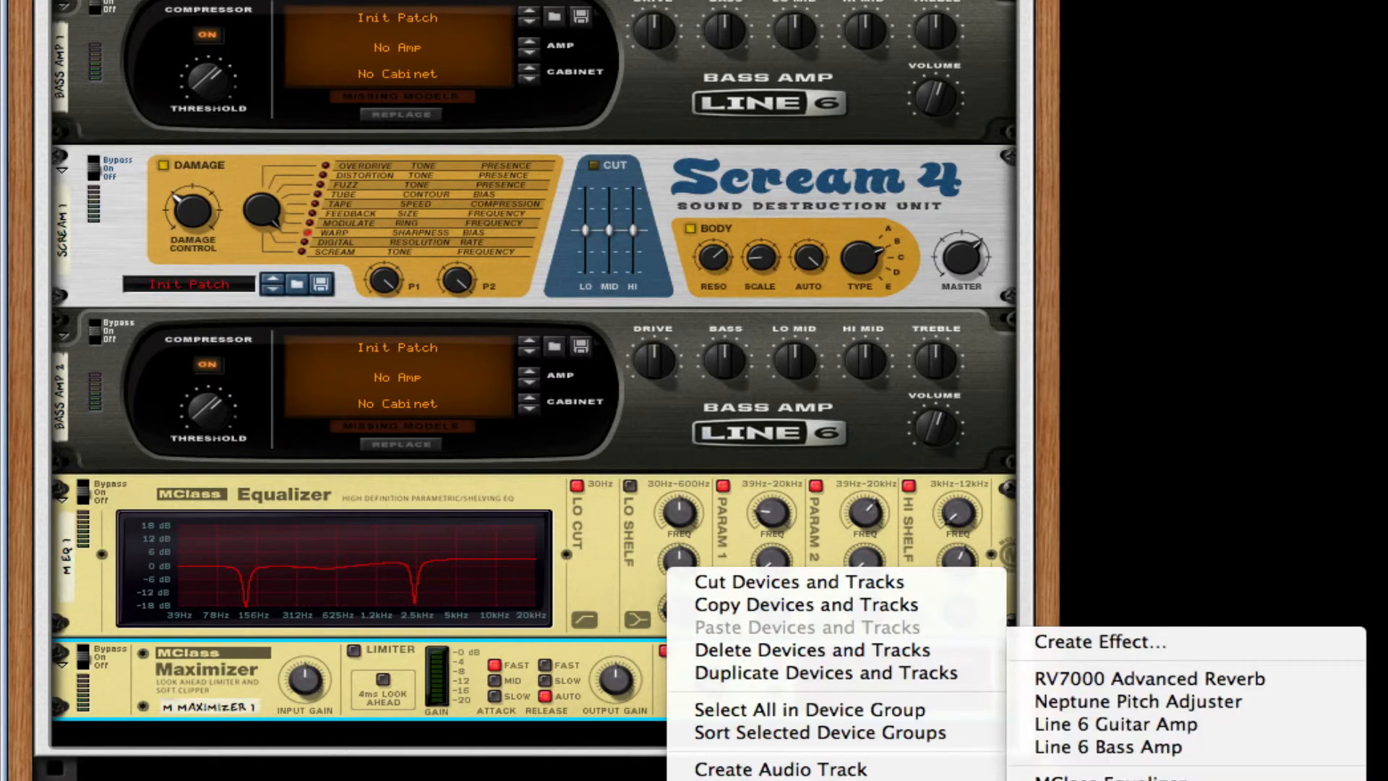
{"action": "left_click", "coordinate": [1128, 748]}
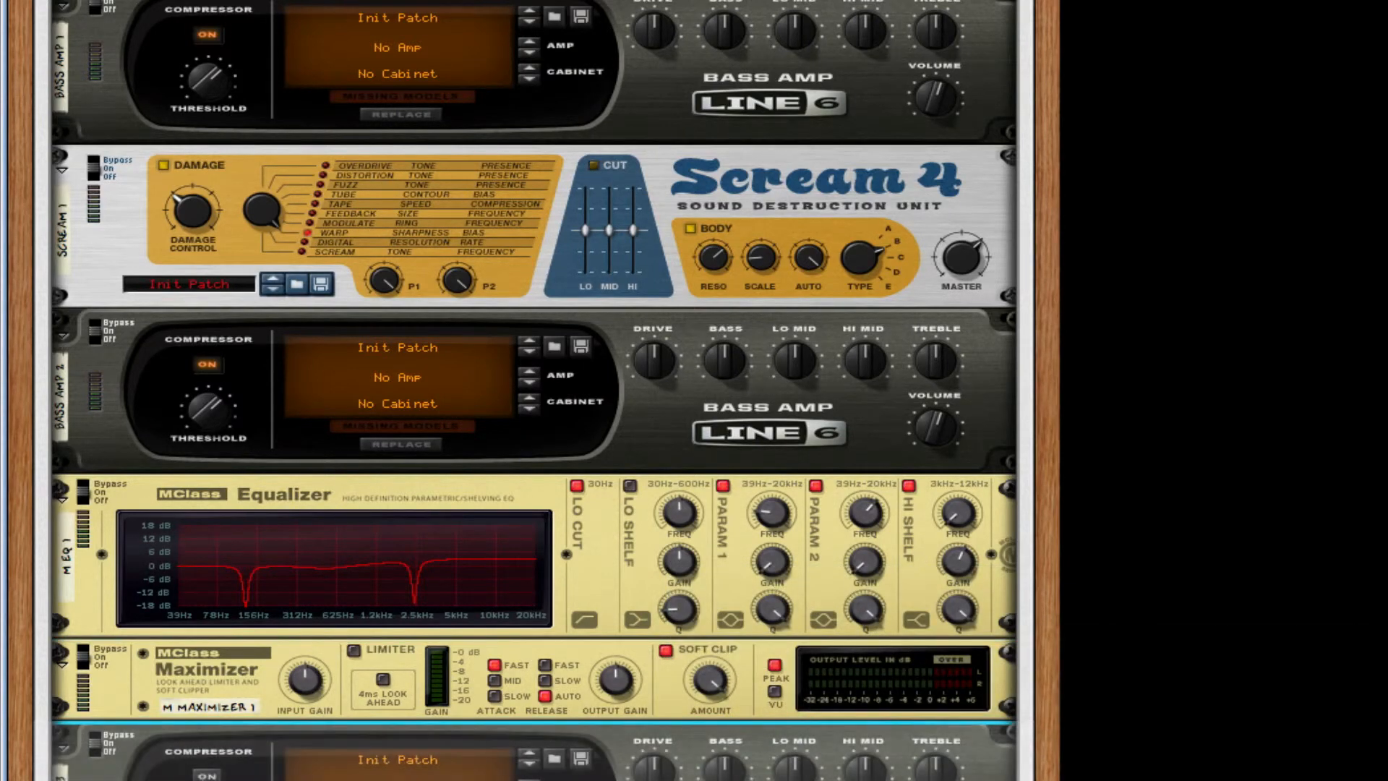
{"action": "scroll", "coordinate": [567, 627], "scroll_direction": "up", "scroll_amount": 8}
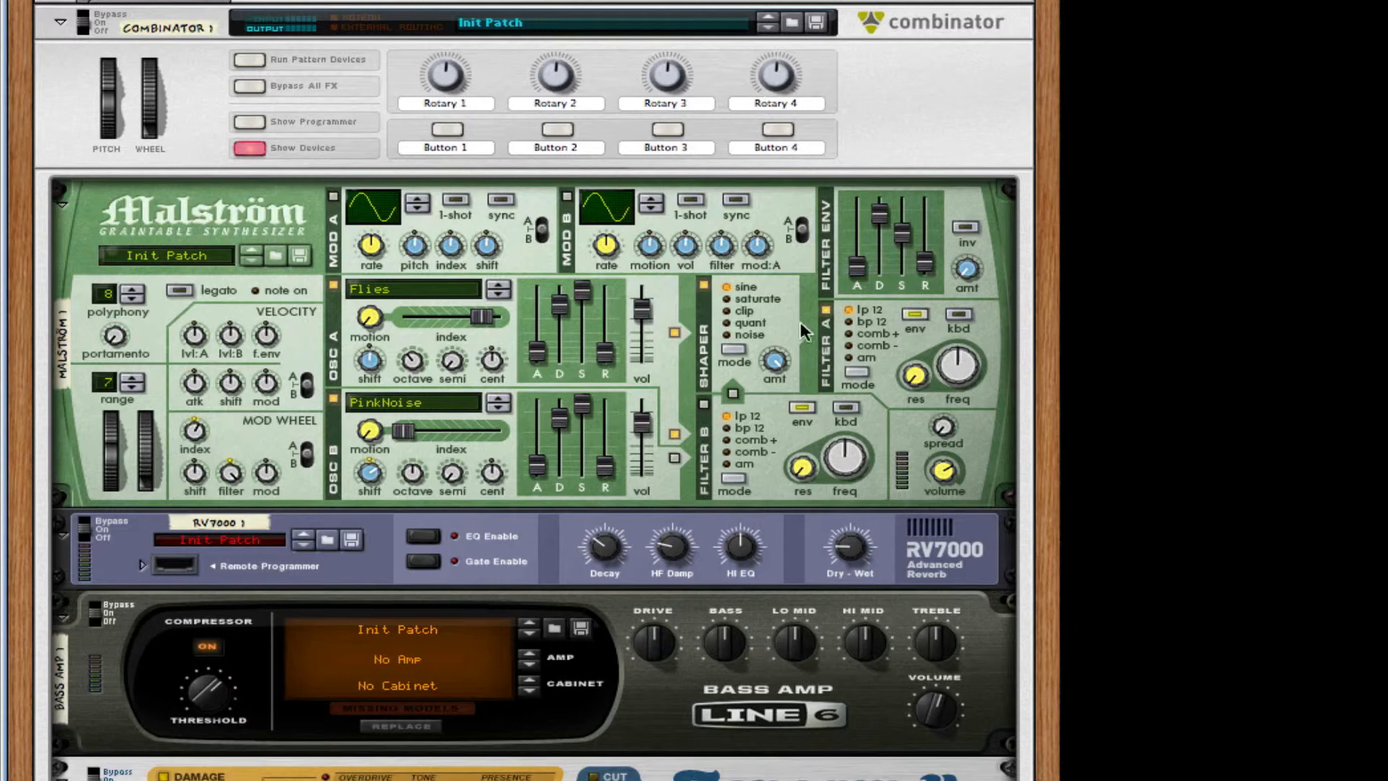
{"action": "left_click", "coordinate": [779, 414]}
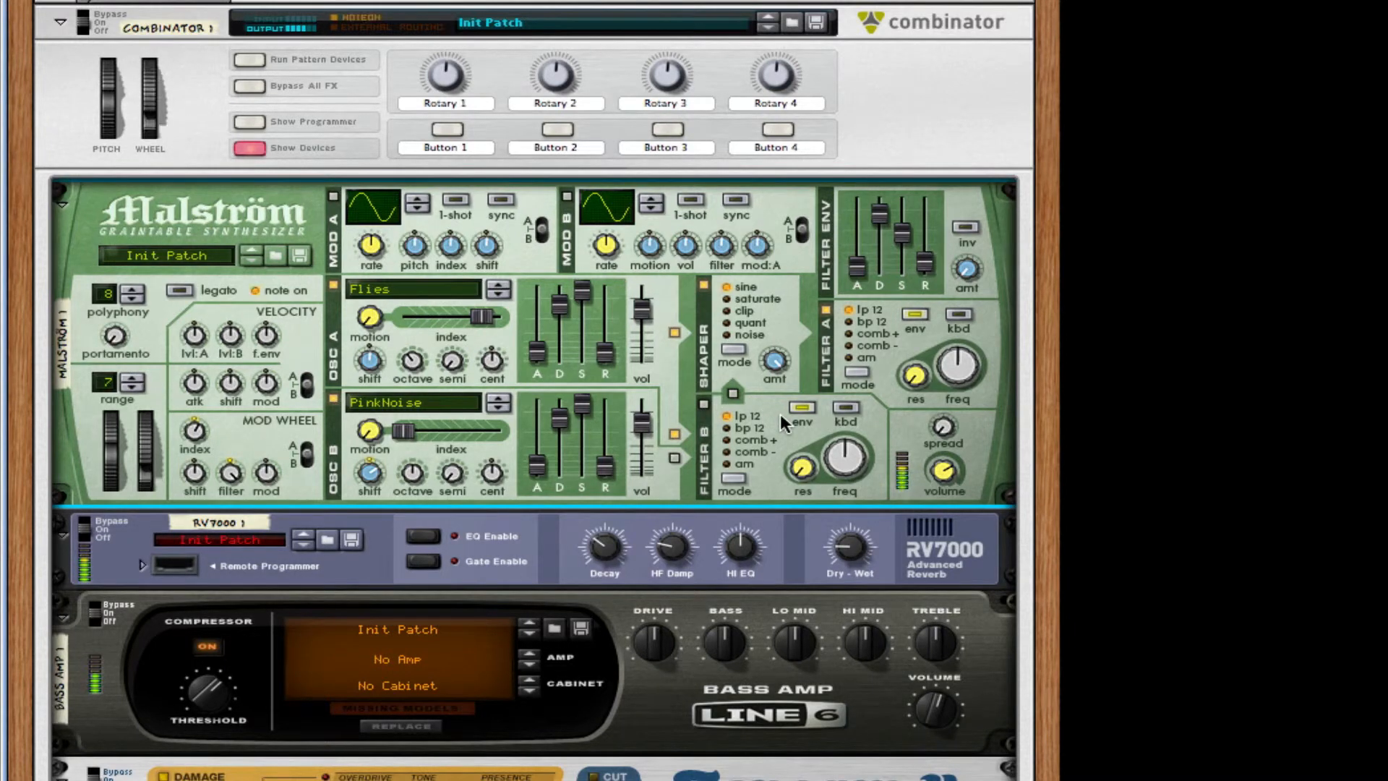